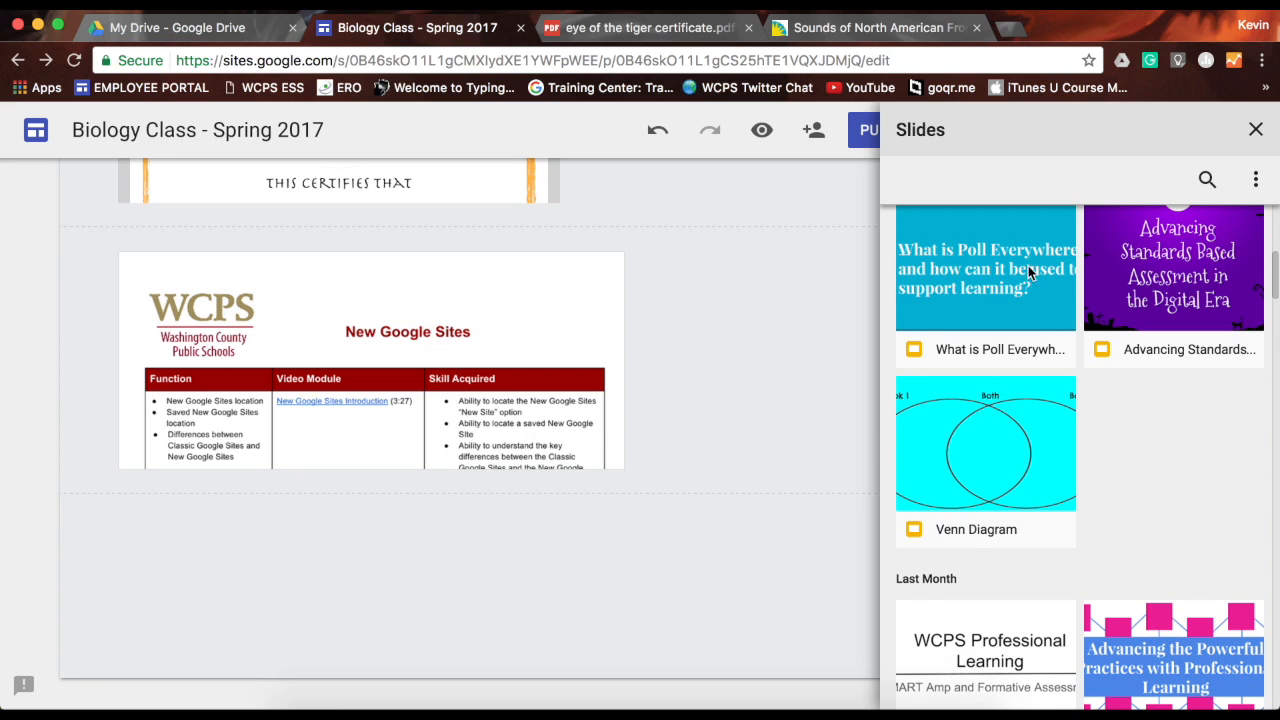
# - Embed the Google Slides presentation "What is Poll Everywhere and how can it be used to support learning?" on the page
pyautogui.click(987, 266)
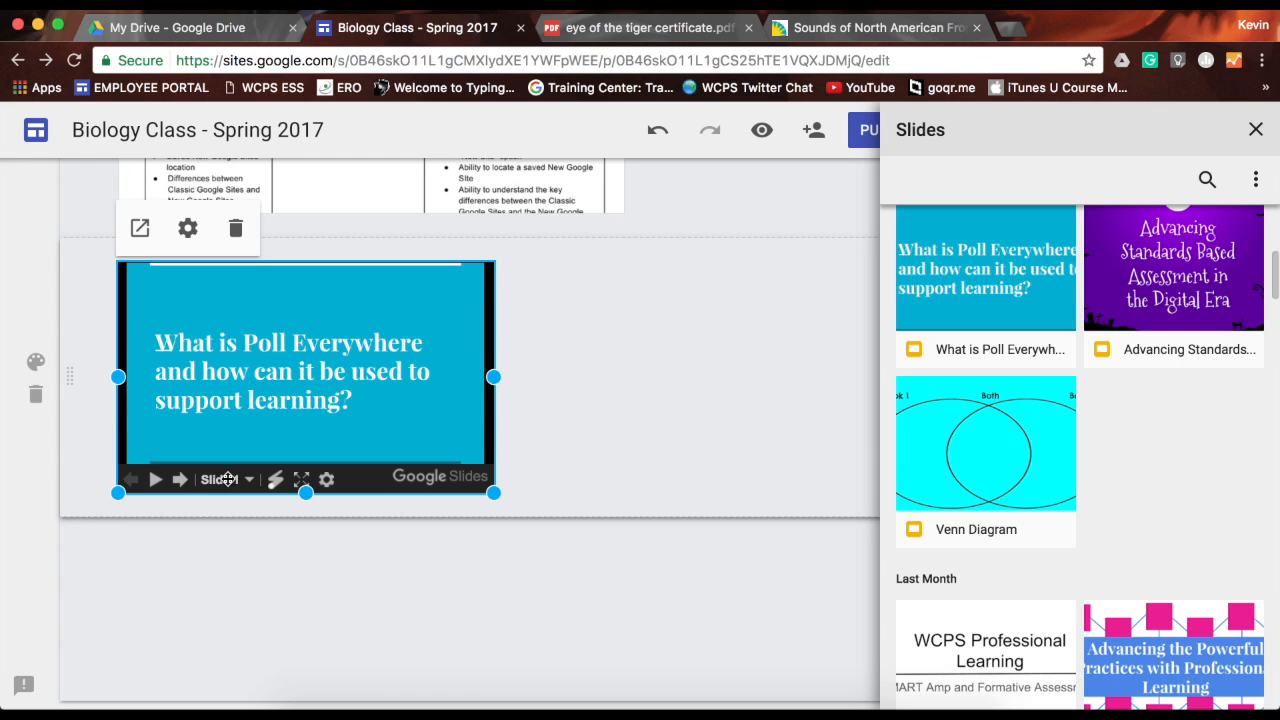
pyautogui.click(1255, 129)
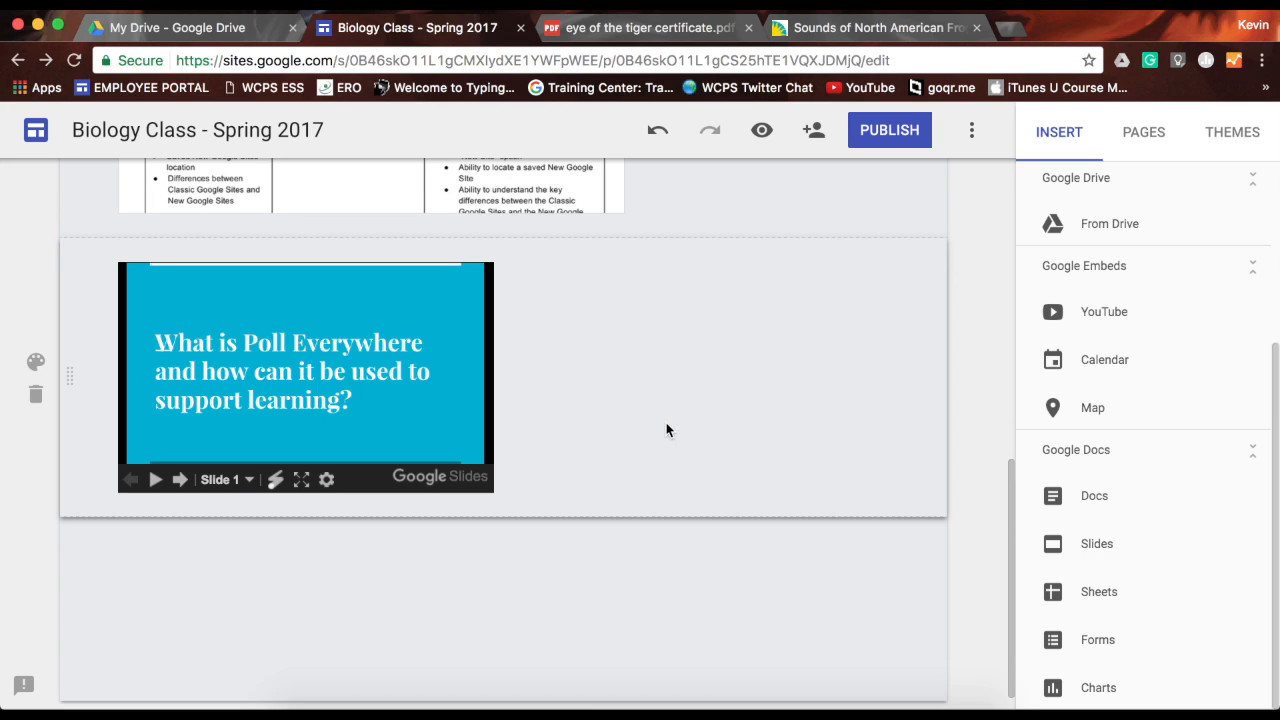
# - Turn on Auto Start and Loop Playback in the embedded Poll Everywhere presentation's settings
pyautogui.click(180, 352)
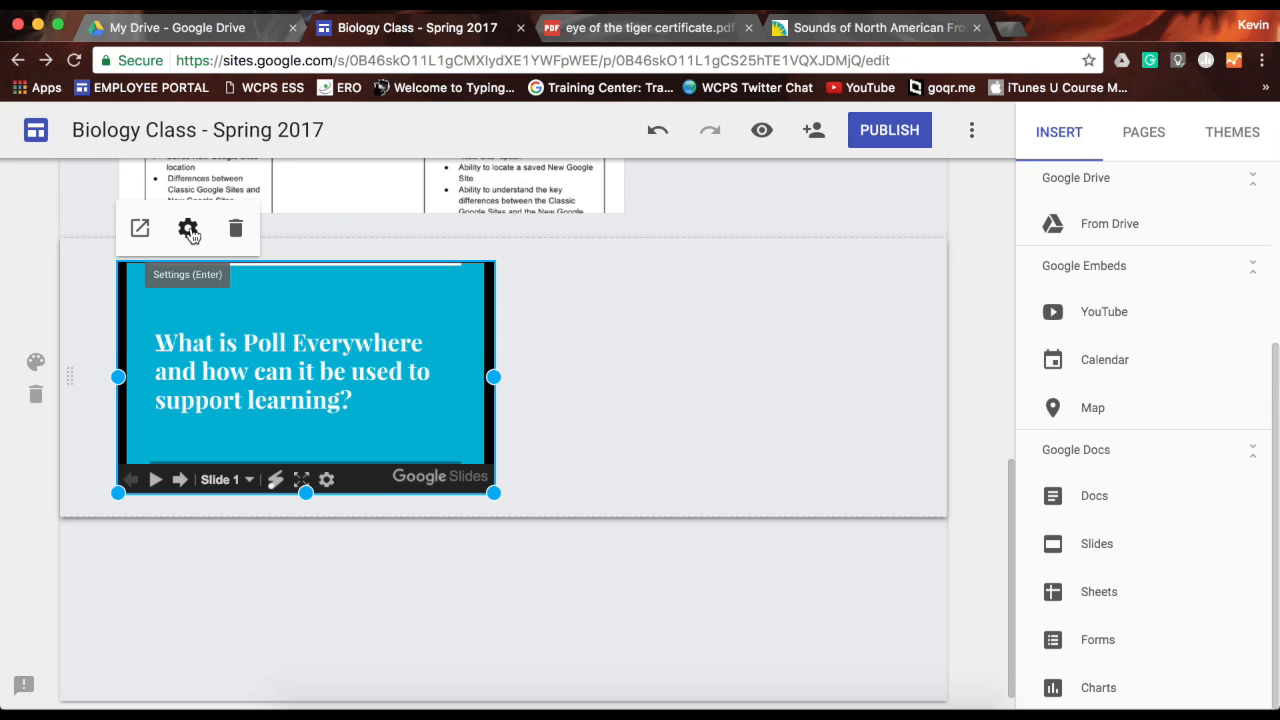
pyautogui.scroll(3, 200, 300)
pyautogui.click(220, 288)
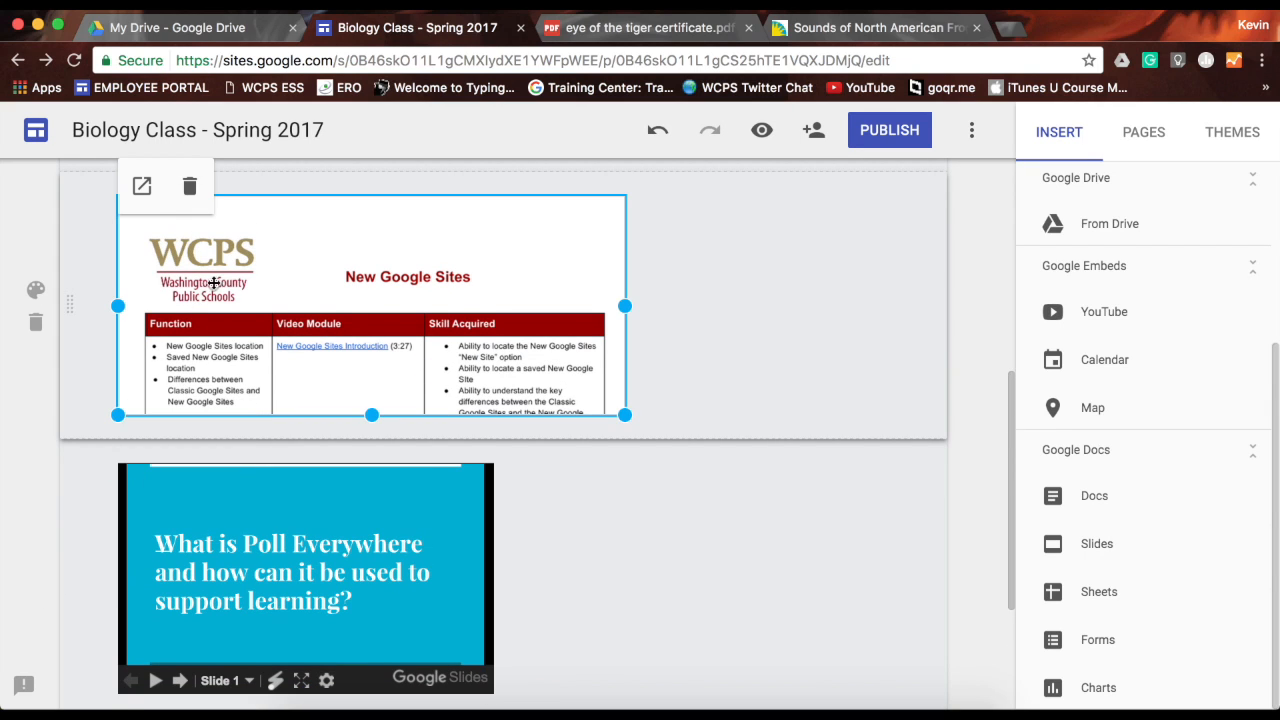
pyautogui.click(252, 540)
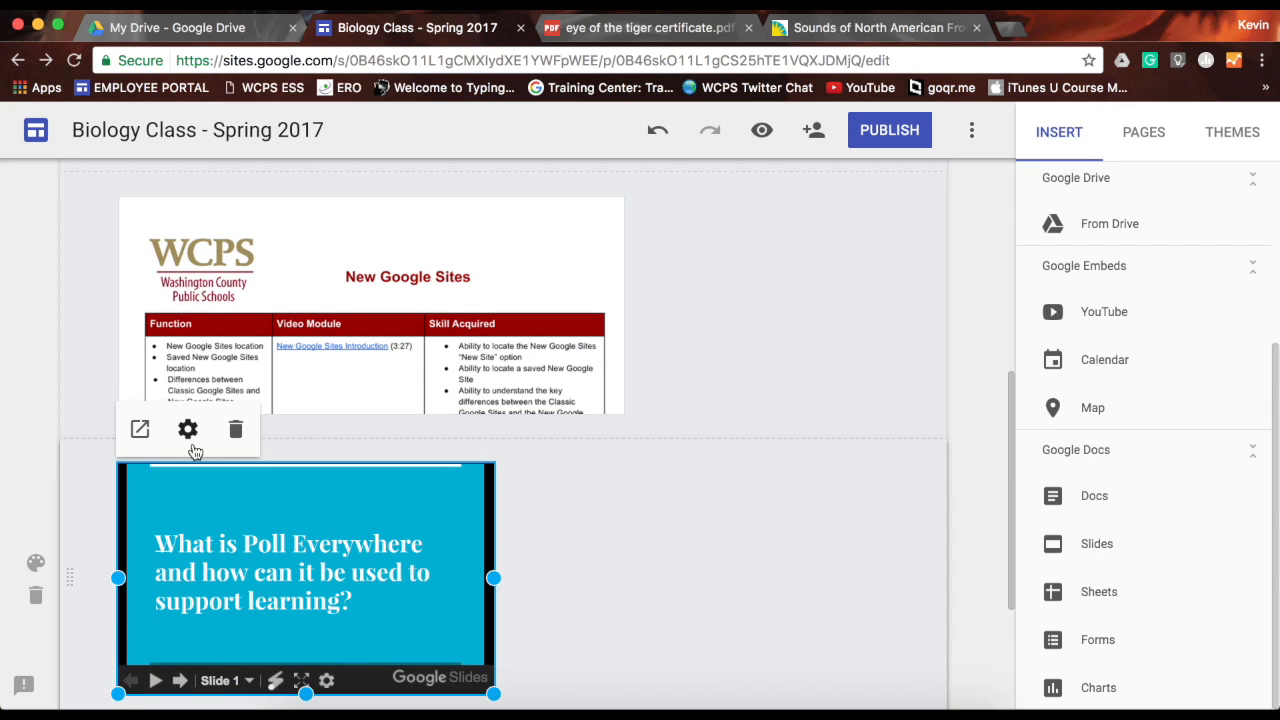
pyautogui.click(186, 426)
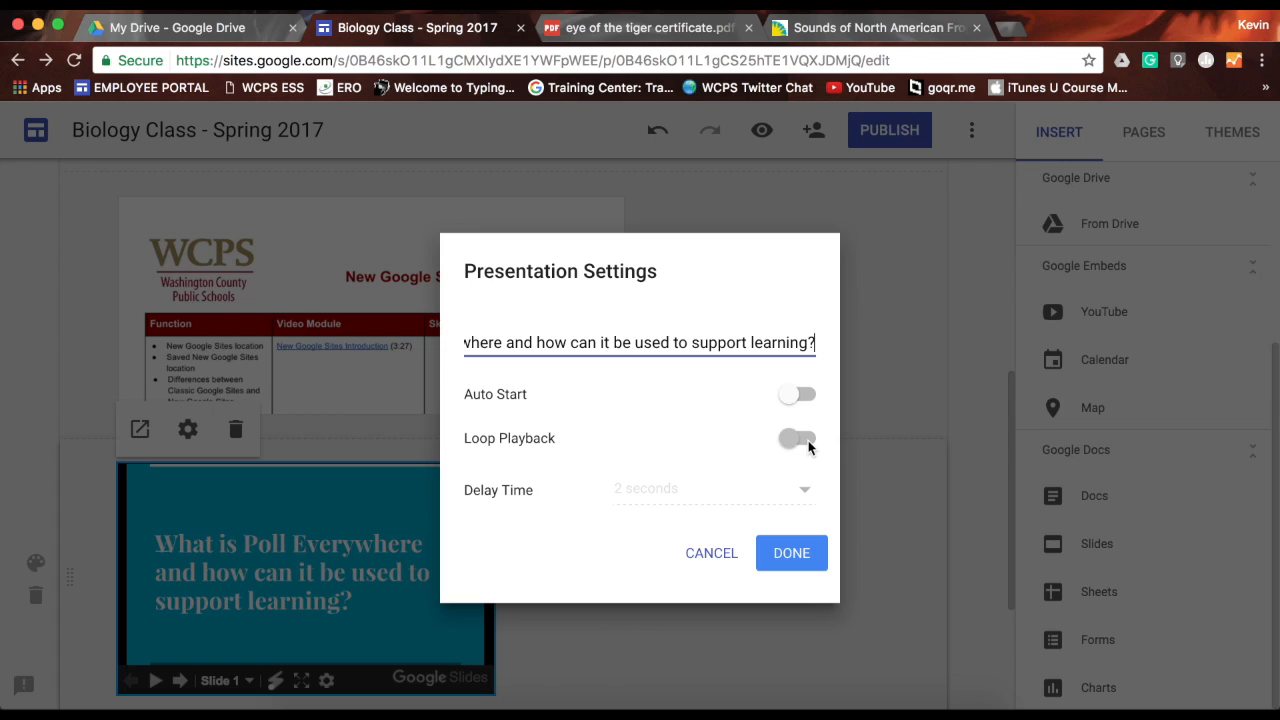
pyautogui.click(805, 396)
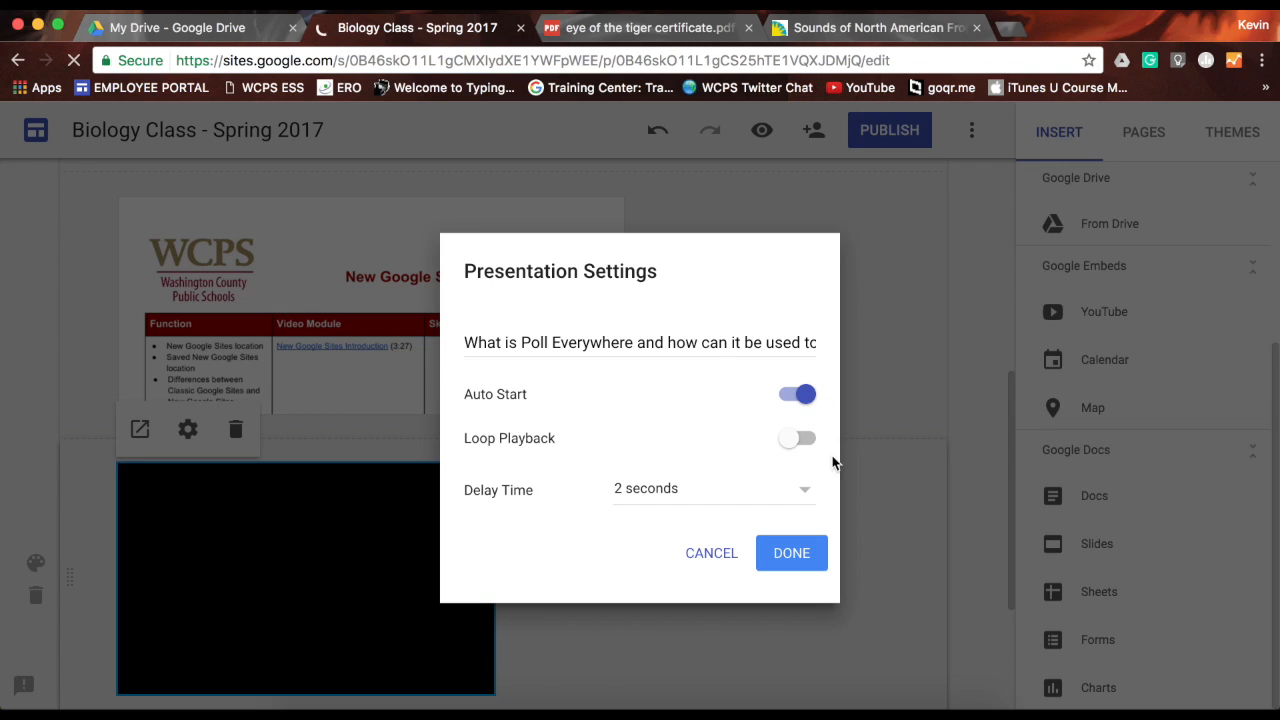
pyautogui.click(799, 440)
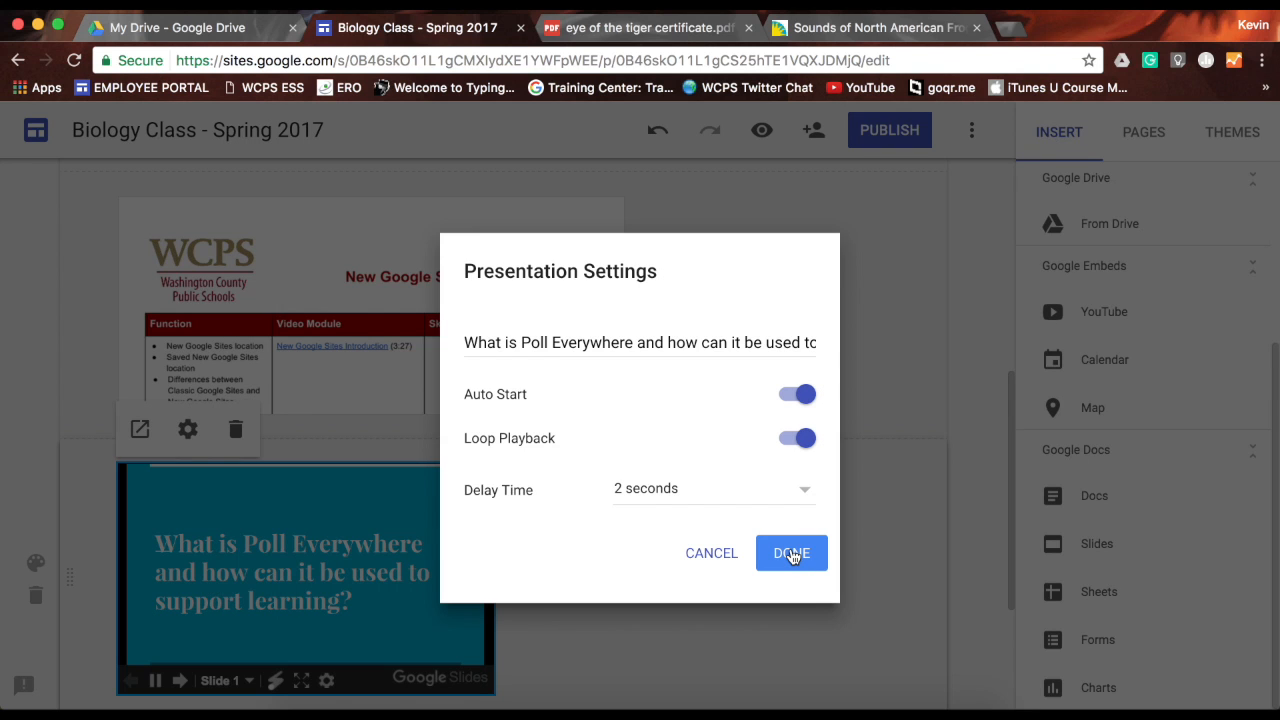
pyautogui.click(791, 553)
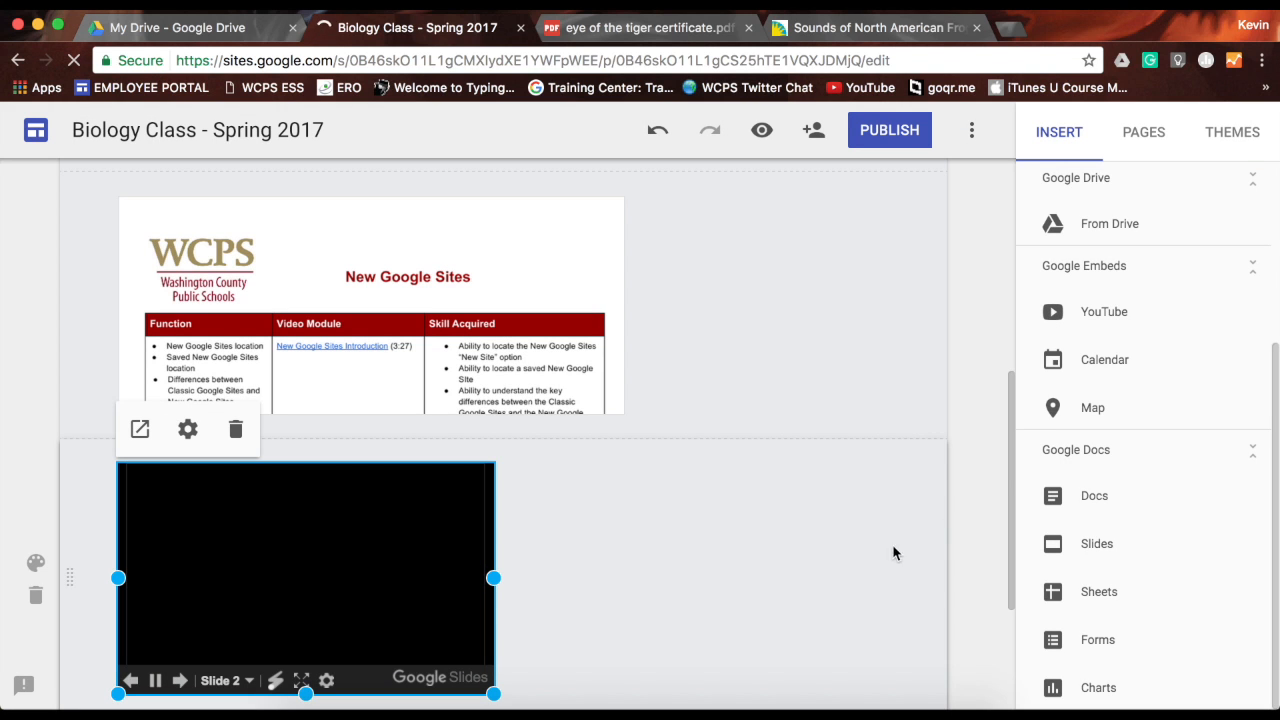
# - Preview the site to watch the embedded presentation play, and return to editing
pyautogui.click(763, 132)
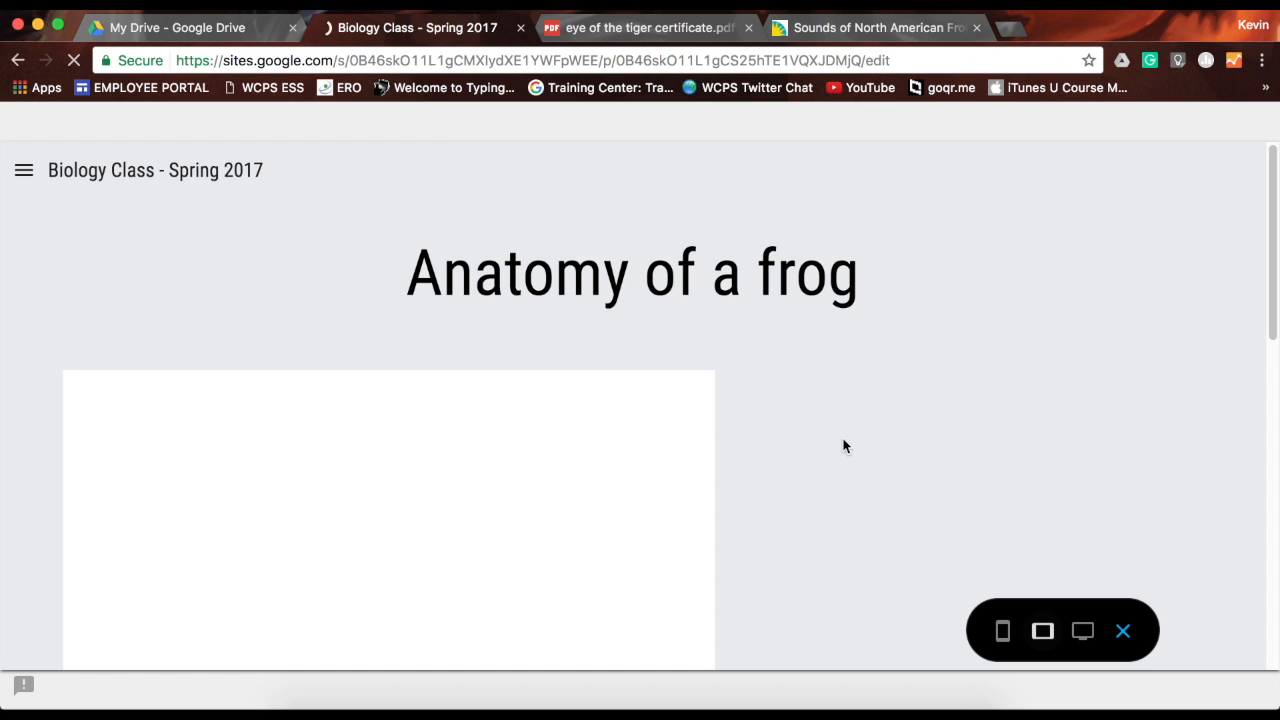
pyautogui.scroll(-15, 908, 438)
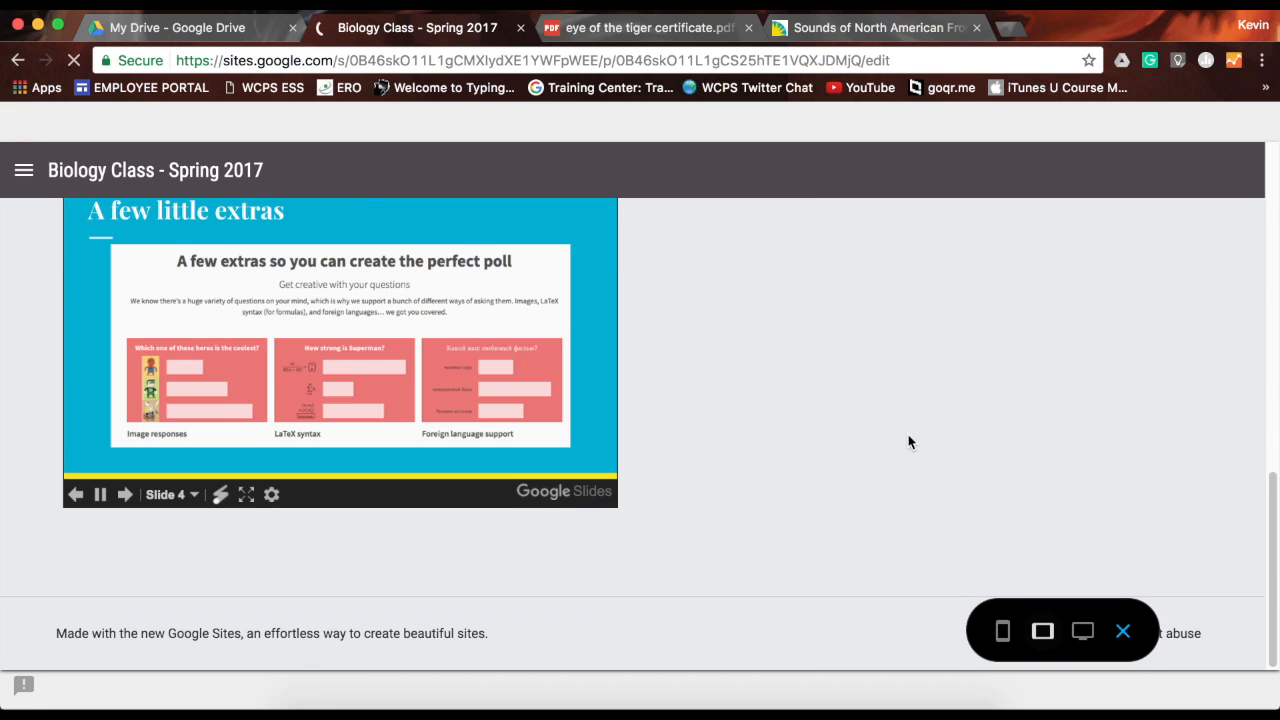
pyautogui.scroll(2, 908, 442)
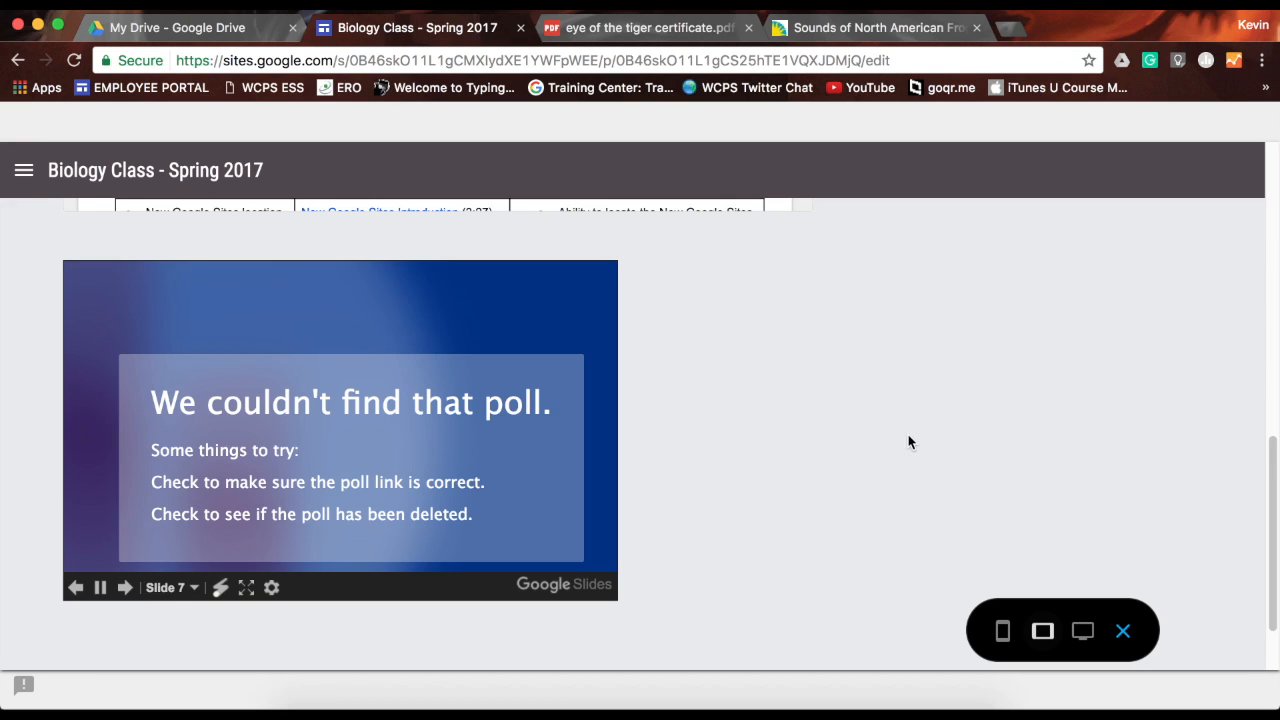
pyautogui.click(1123, 637)
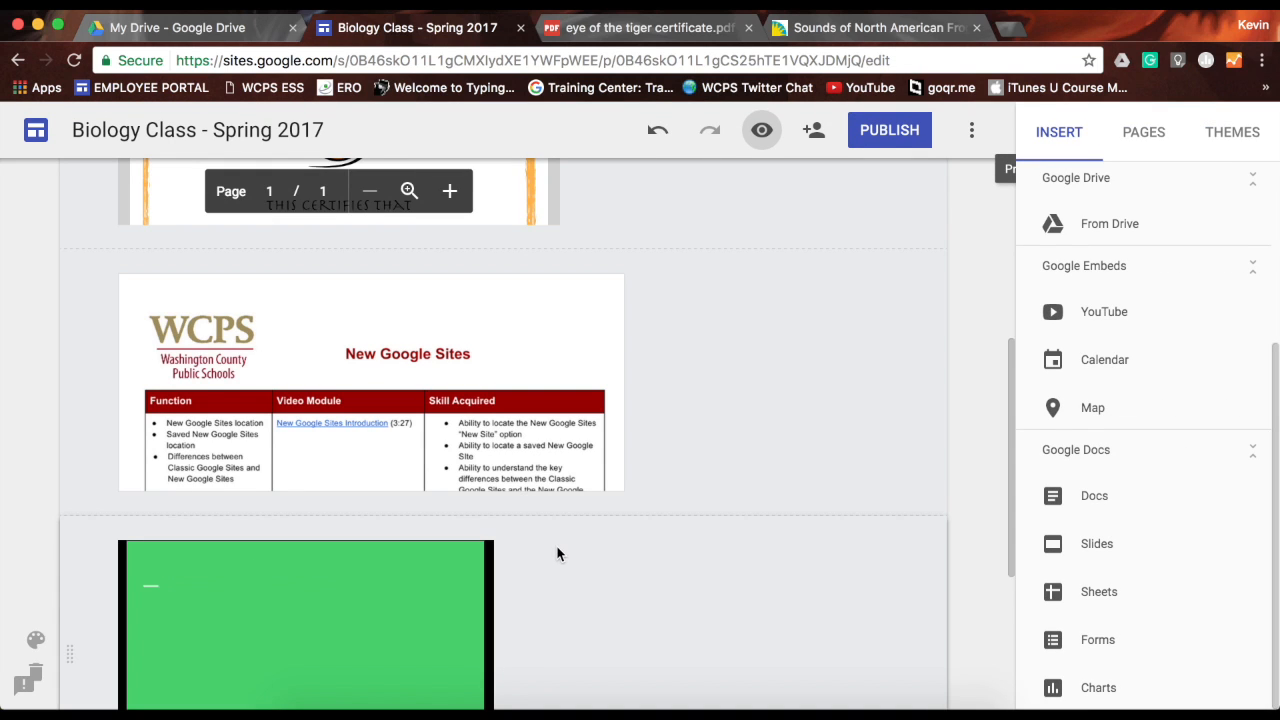
# - Turn off Auto Start in the embedded Poll Everywhere presentation's settings
pyautogui.scroll(-2, 557, 553)
pyautogui.click(318, 517)
pyautogui.click(188, 410)
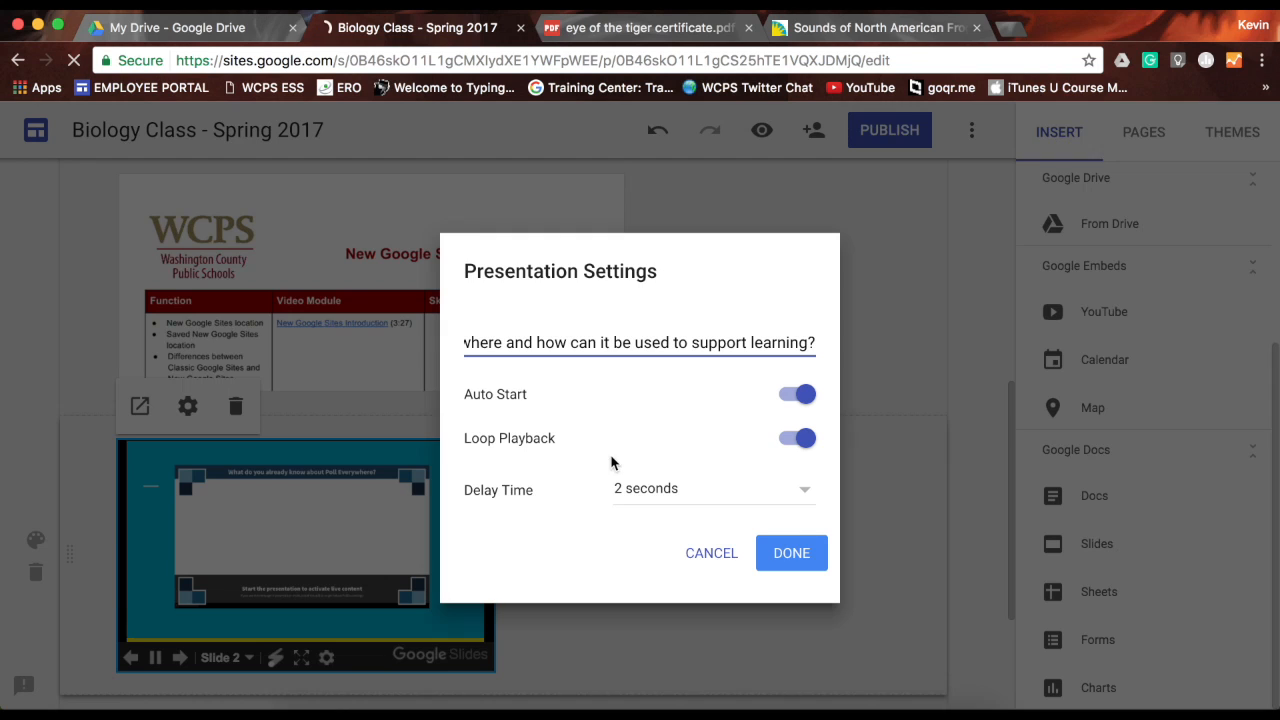
pyautogui.press('Tab')
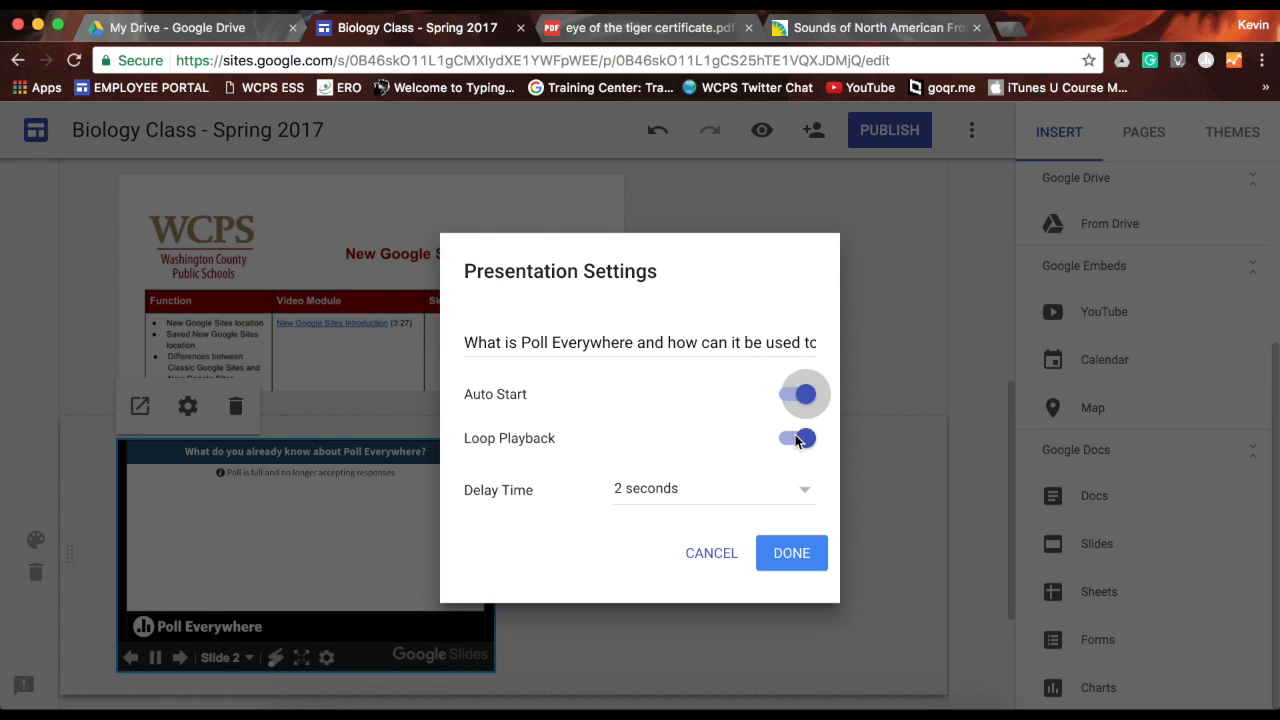
pyautogui.press('space')
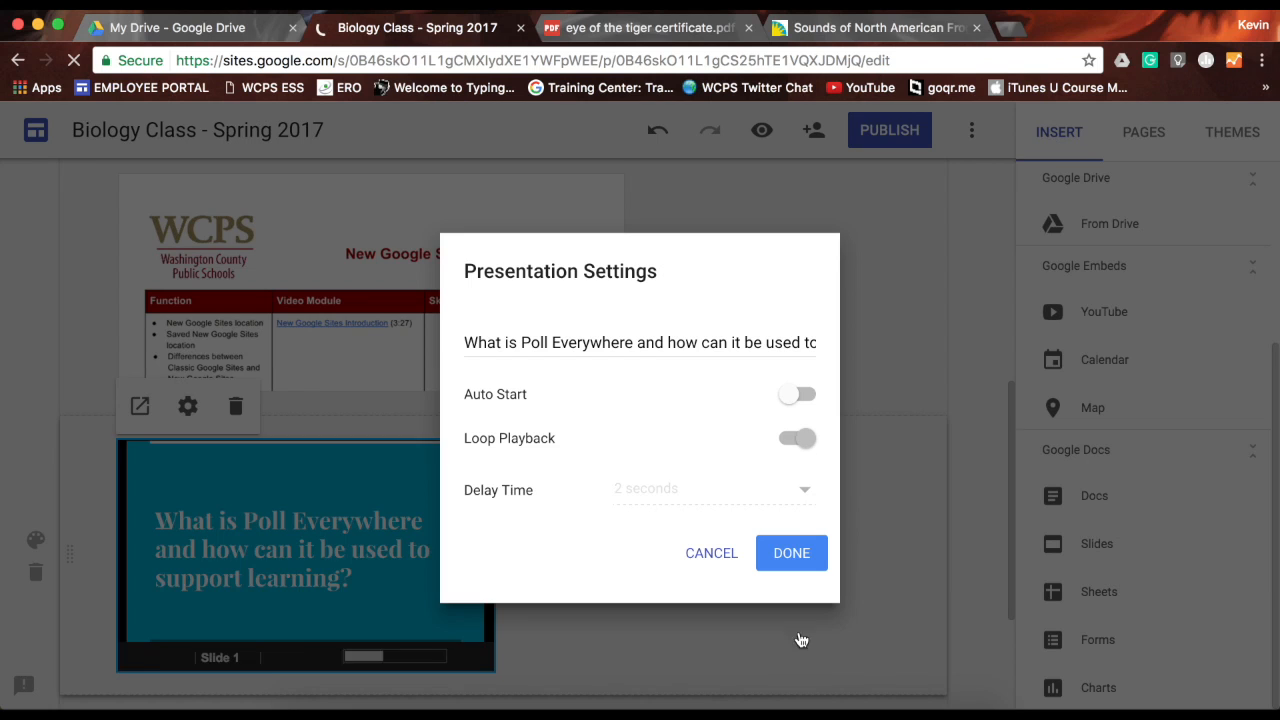
pyautogui.click(796, 566)
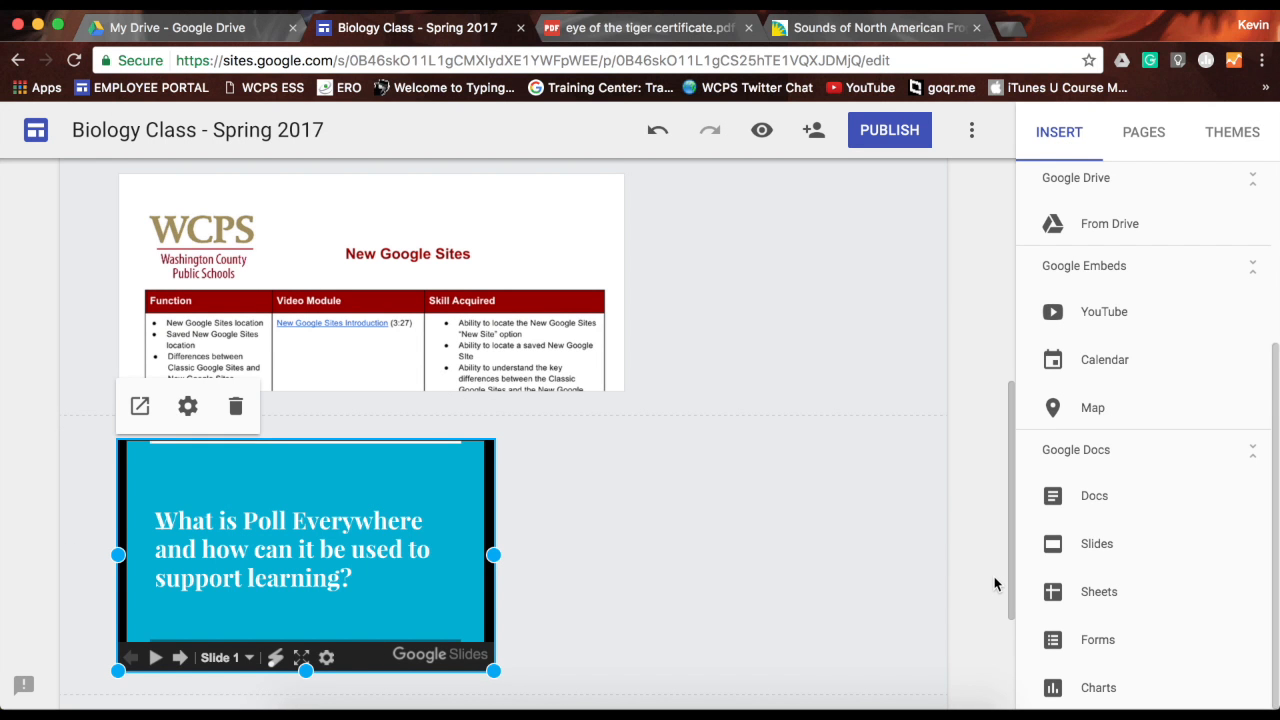
# - Browse the Google Sheets files available for embedding and close the file picker without inserting one
pyautogui.scroll(-4, 994, 576)
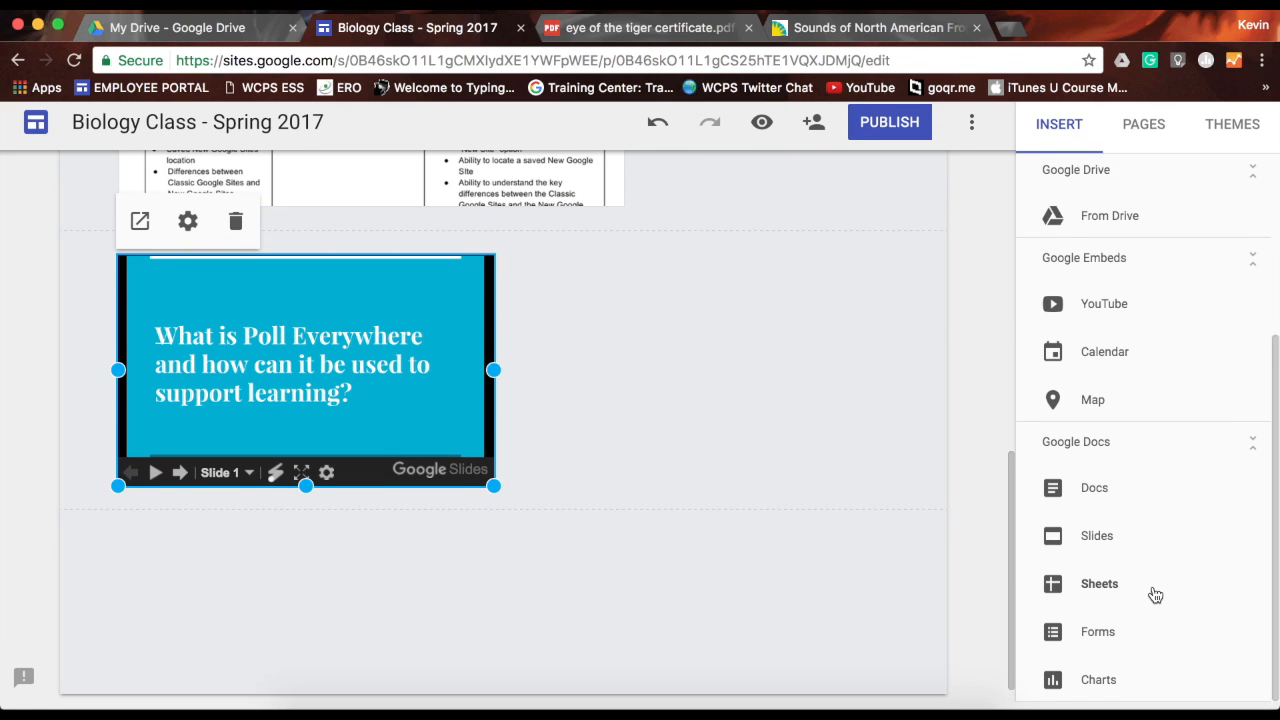
pyautogui.click(1108, 594)
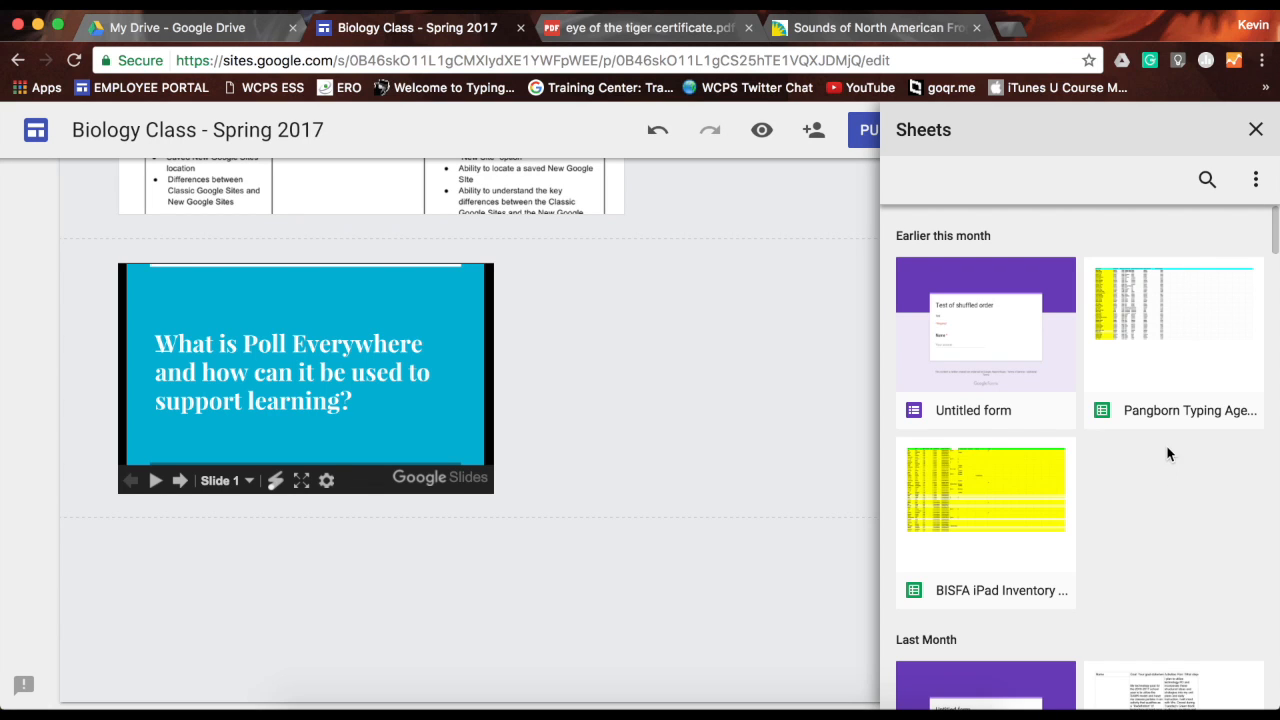
pyautogui.scroll(-3, 1136, 547)
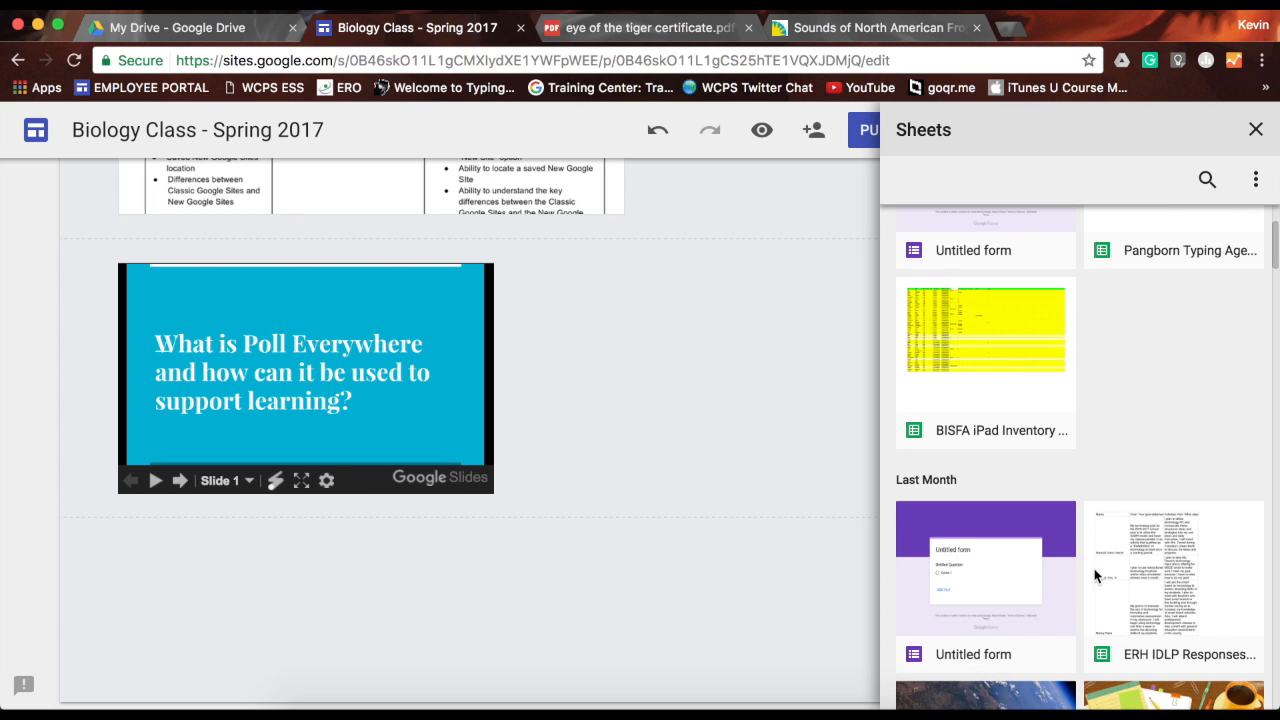
pyautogui.scroll(-2, 1090, 572)
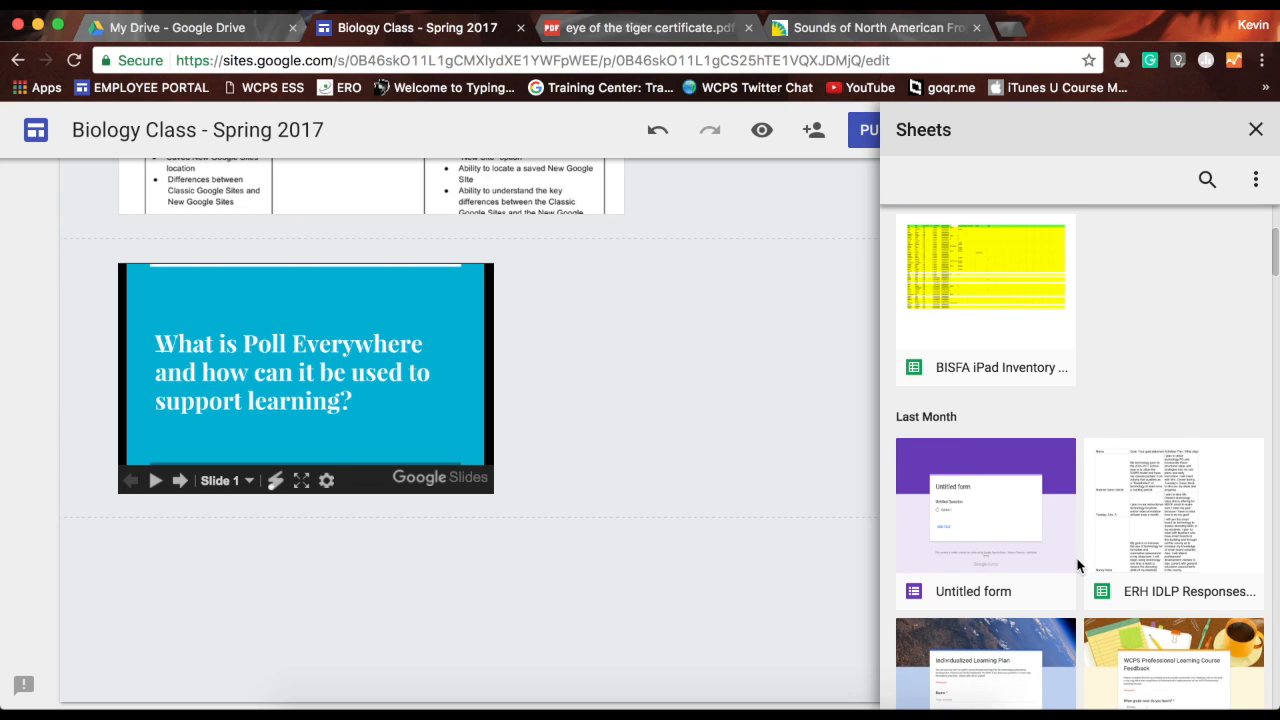
pyautogui.scroll(-2, 1070, 563)
pyautogui.scroll(-9, 1078, 566)
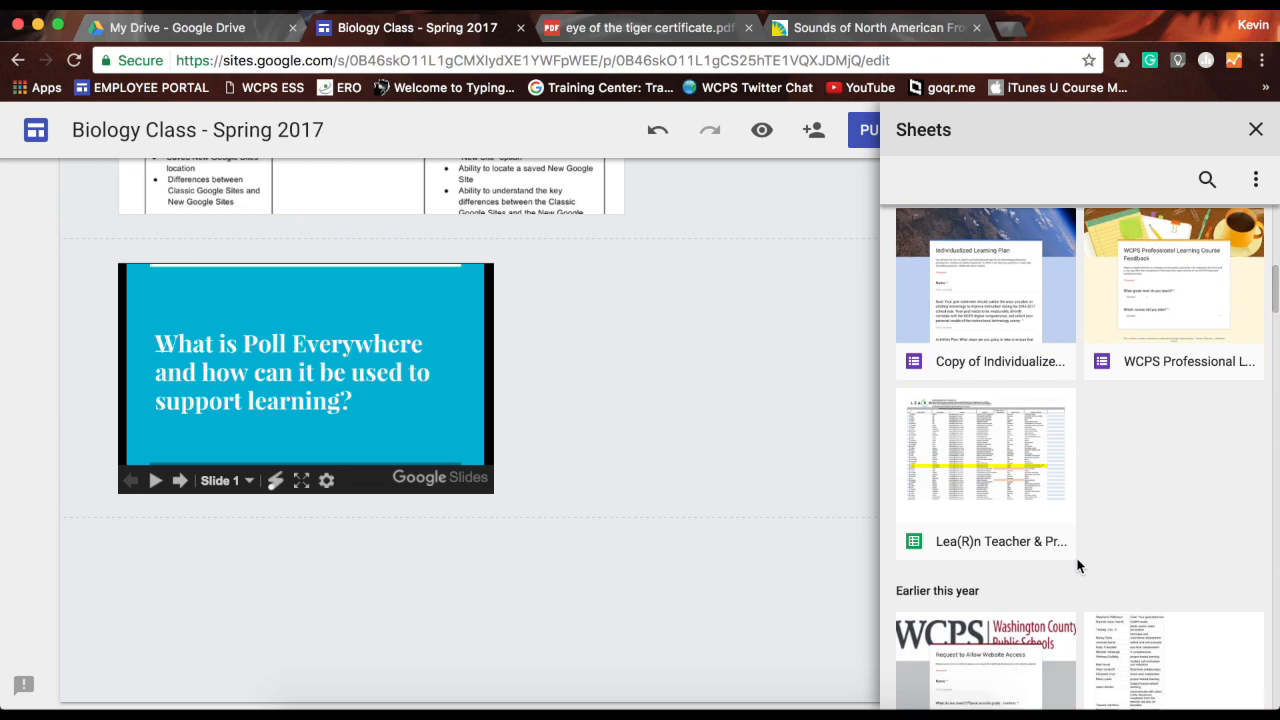
pyautogui.scroll(-11, 1078, 566)
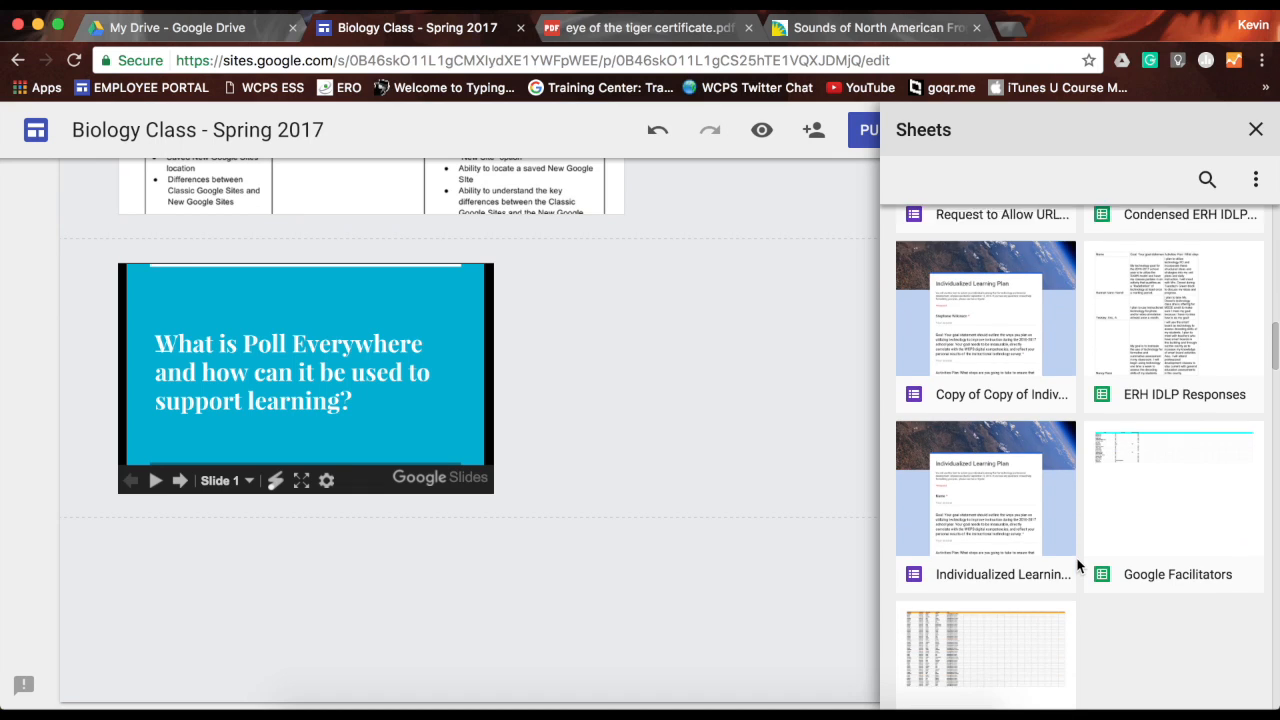
pyautogui.scroll(-7, 1078, 566)
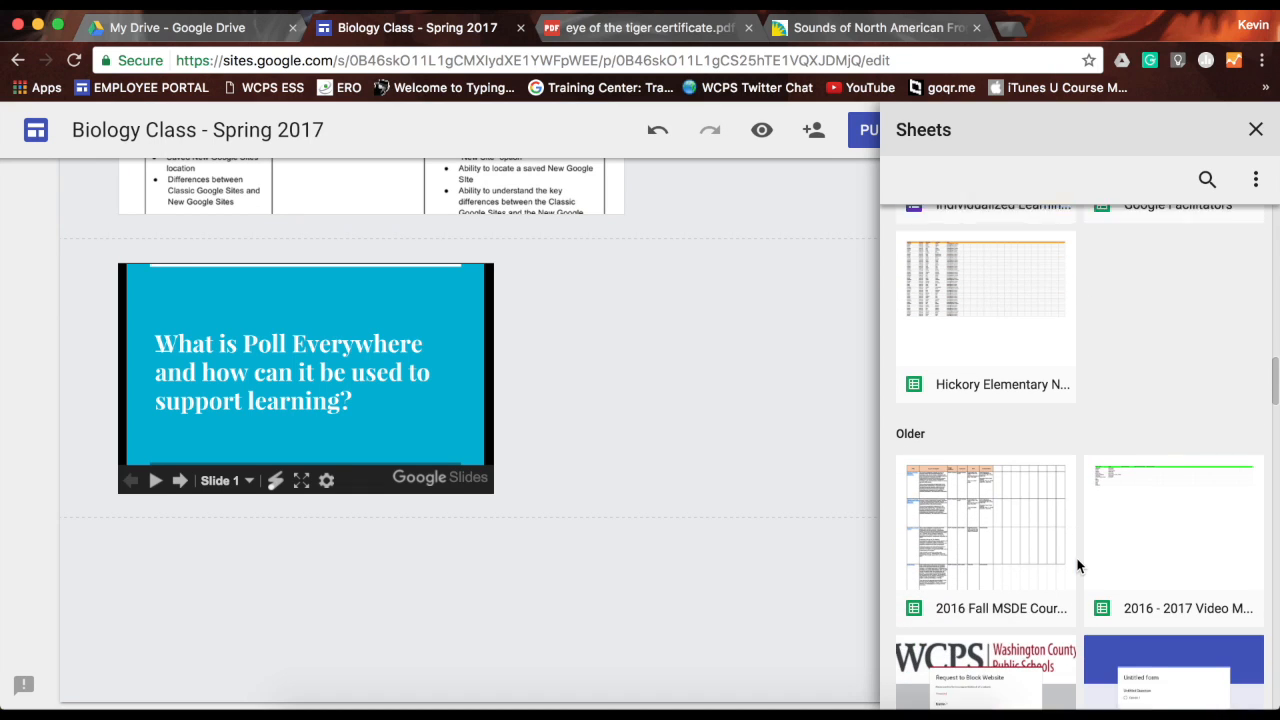
pyautogui.scroll(-2, 1078, 566)
pyautogui.scroll(12, 1078, 566)
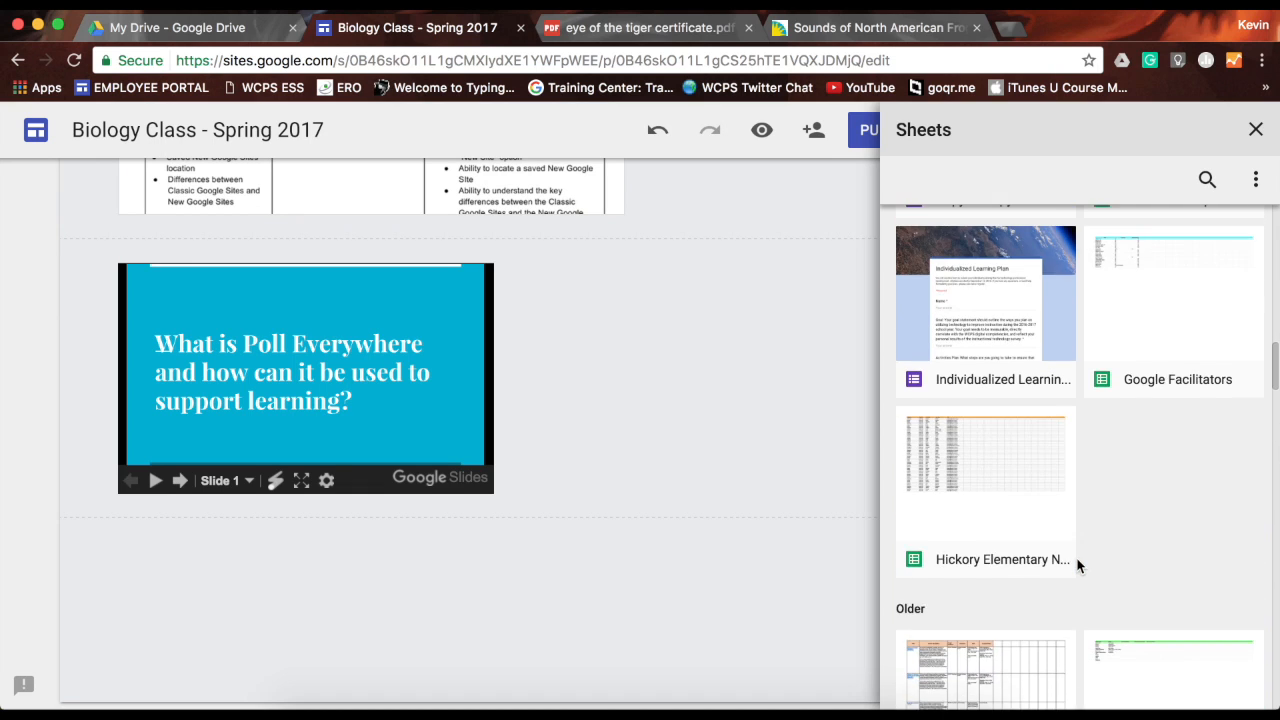
pyautogui.scroll(10, 1078, 566)
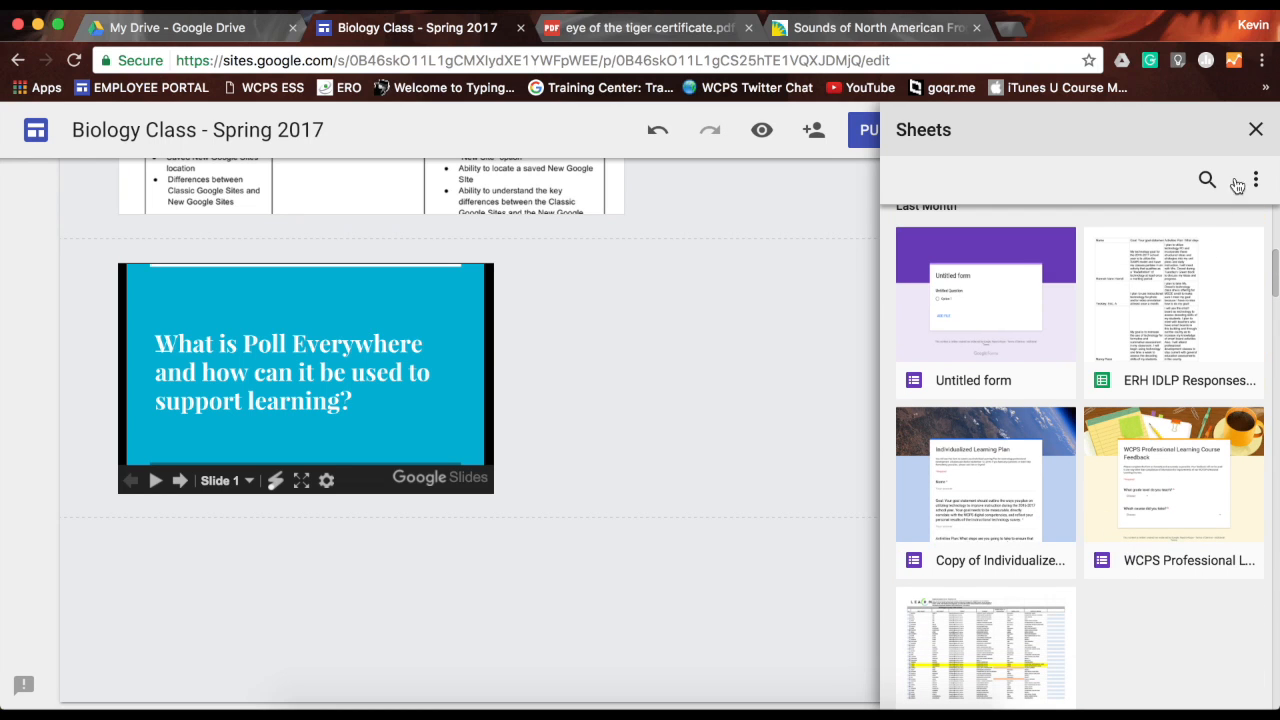
pyautogui.click(1257, 131)
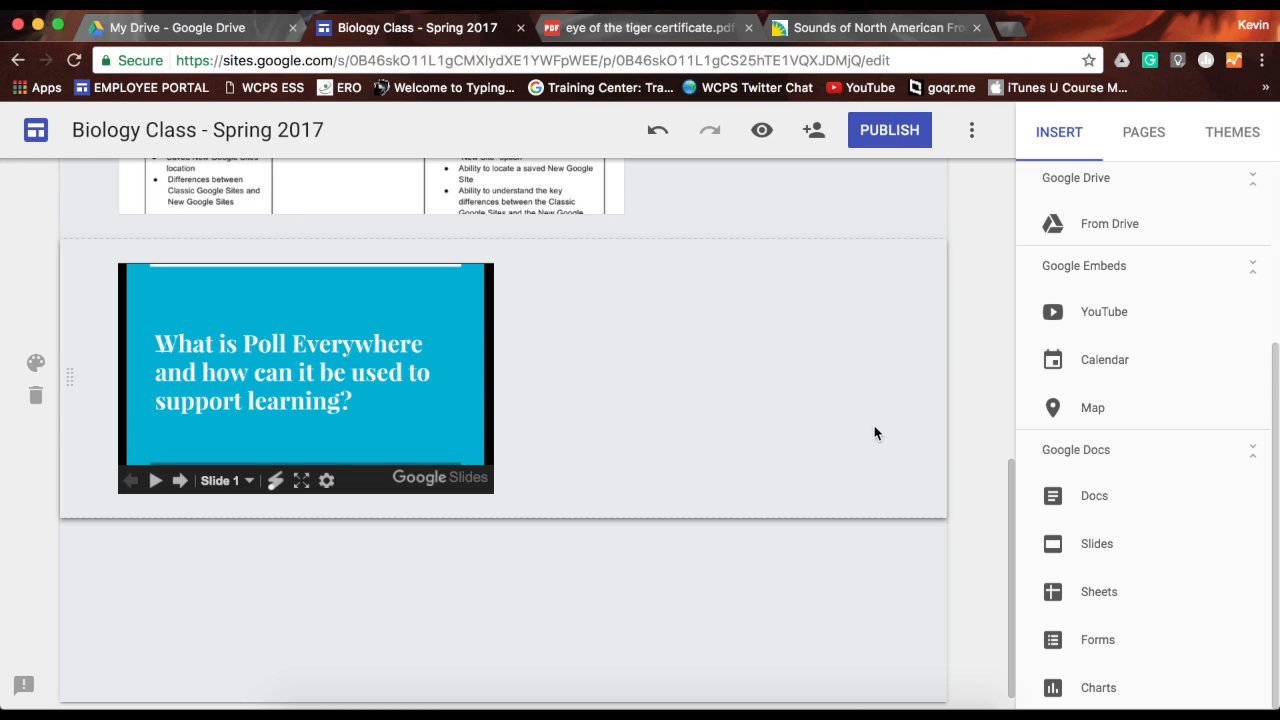
# - Embed this month's Google Form titled "Test of shuffled order" below the Poll Everywhere presentation
pyautogui.click(1099, 643)
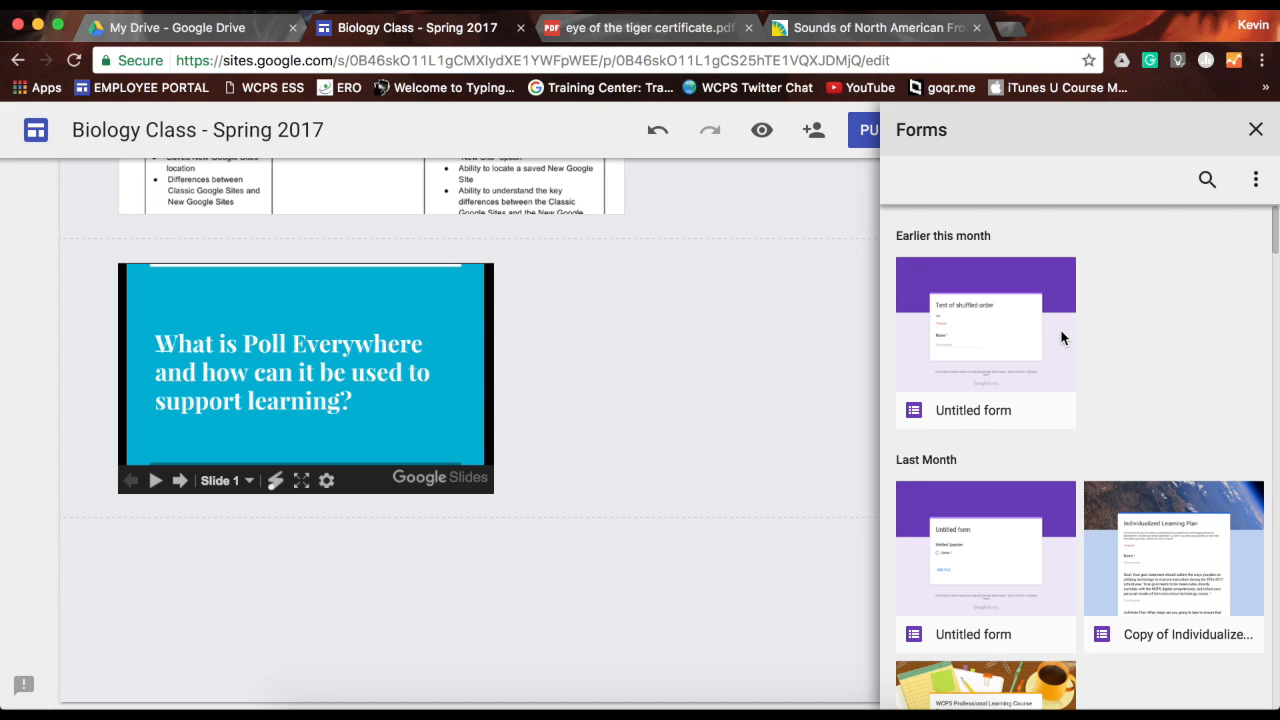
pyautogui.click(1060, 336)
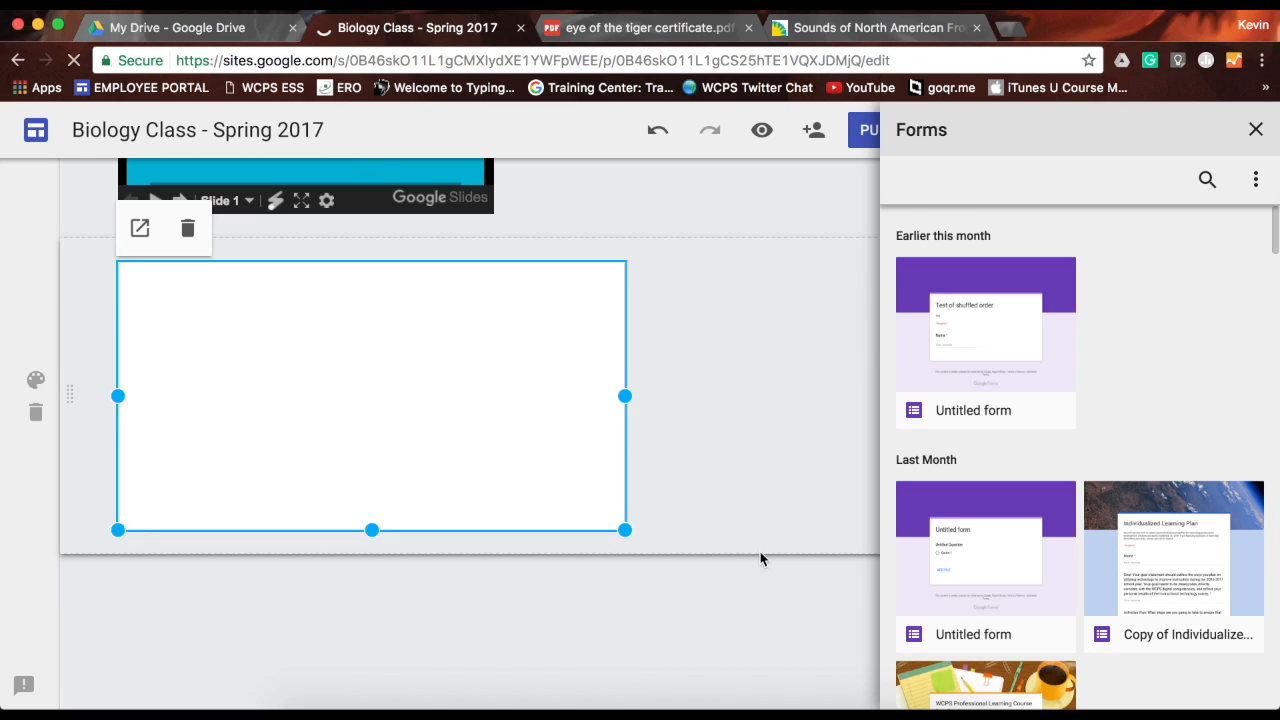
pyautogui.scroll(-2, 500, 360)
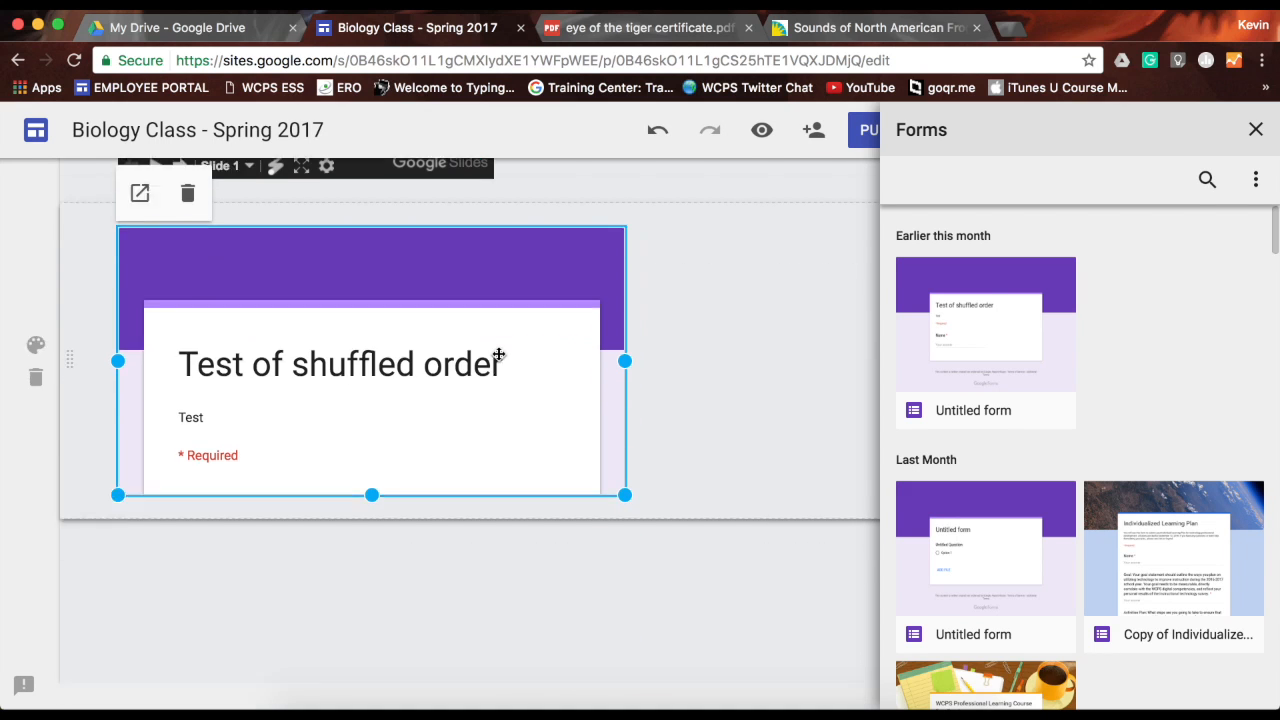
pyautogui.scroll(3, 496, 352)
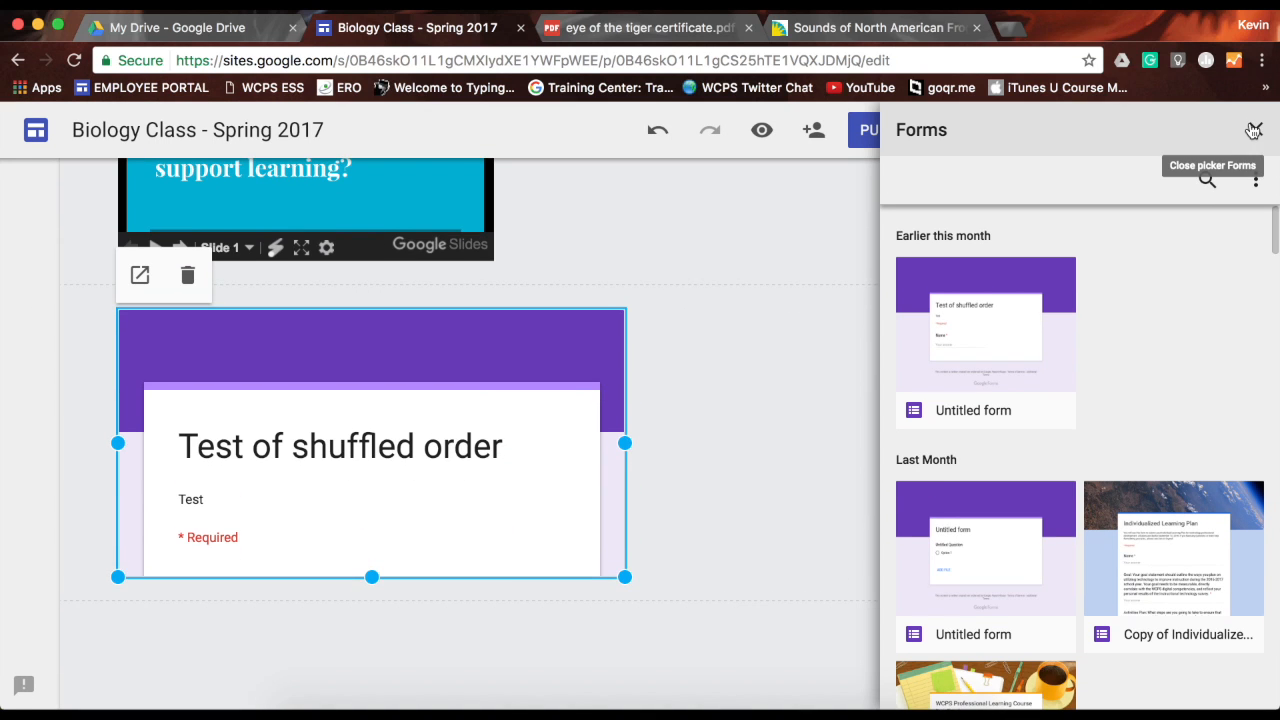
pyautogui.click(1254, 134)
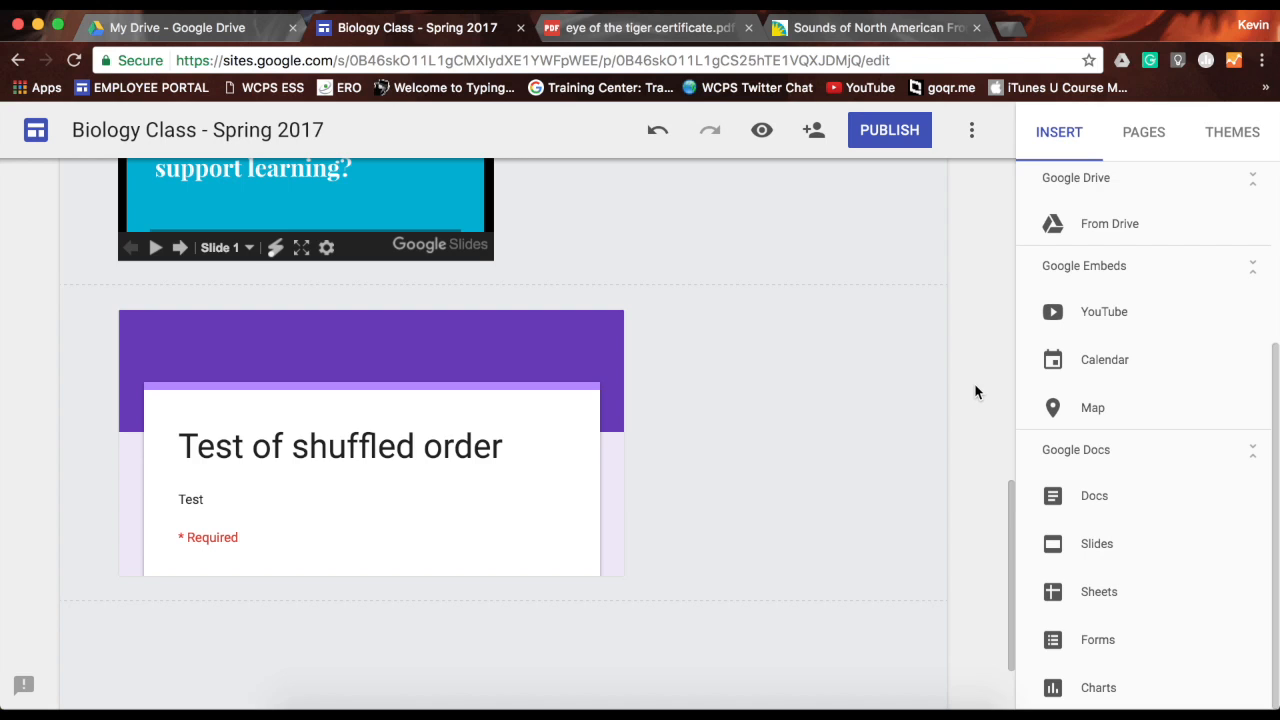
# - Preview the site and find the embedded "Test of shuffled order" form at the end of the page
pyautogui.scroll(10, 975, 392)
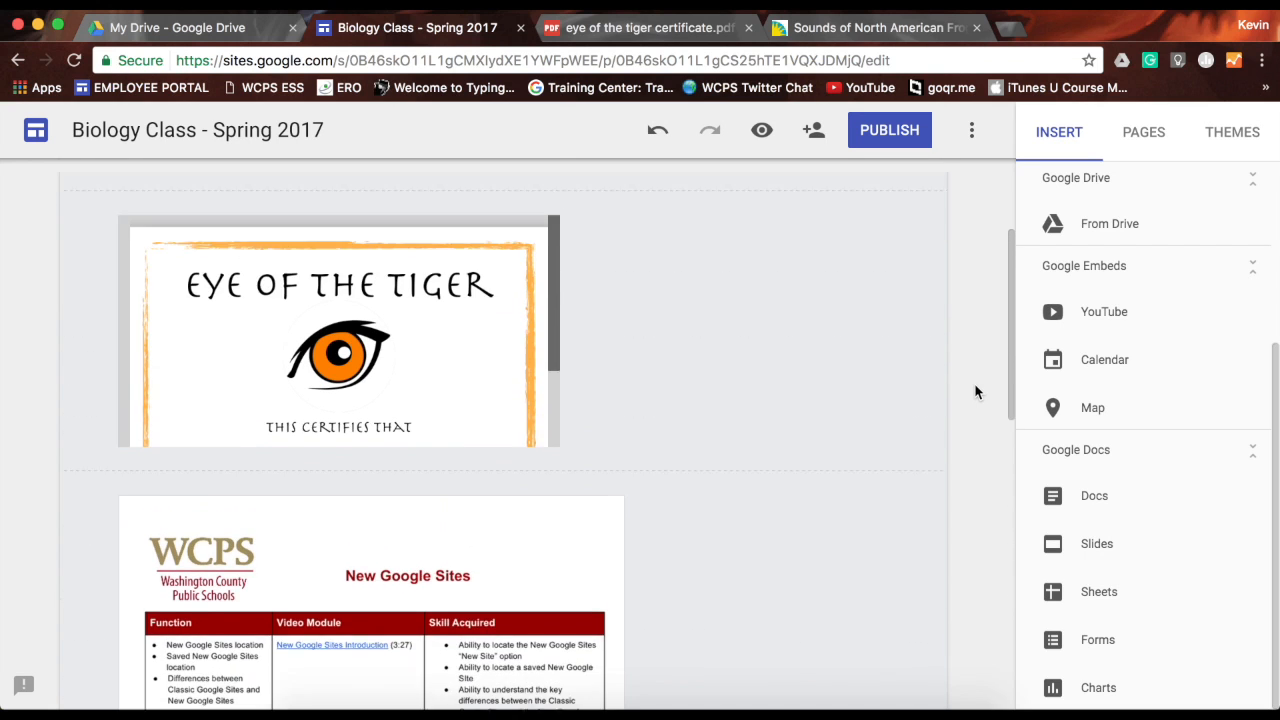
pyautogui.scroll(-5, 975, 392)
pyautogui.scroll(-5, 975, 392)
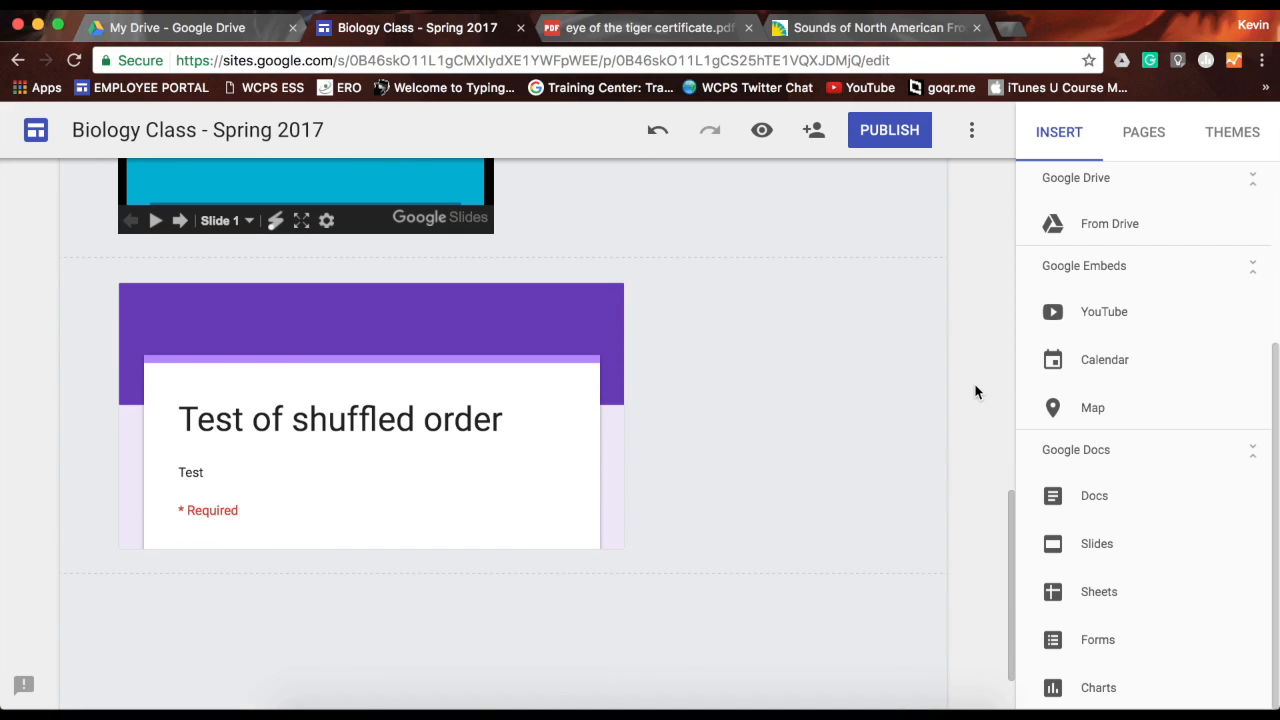
pyautogui.scroll(-2, 975, 392)
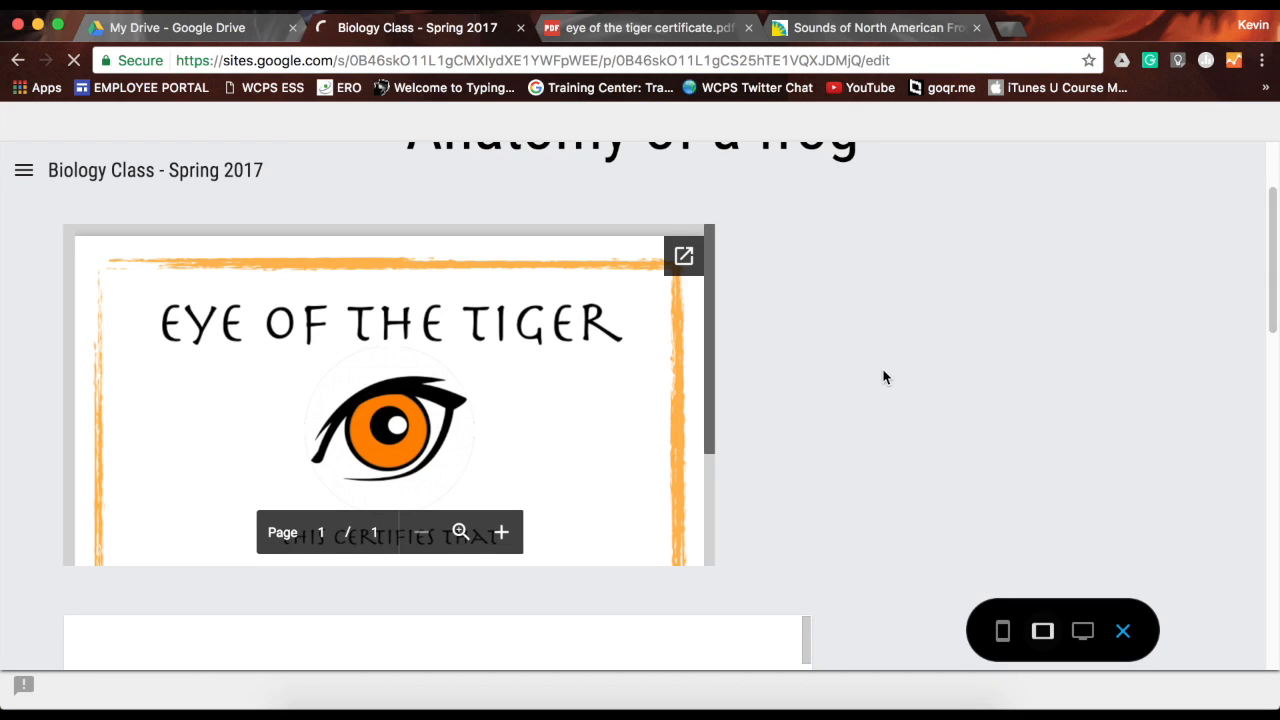
pyautogui.scroll(-4, 882, 377)
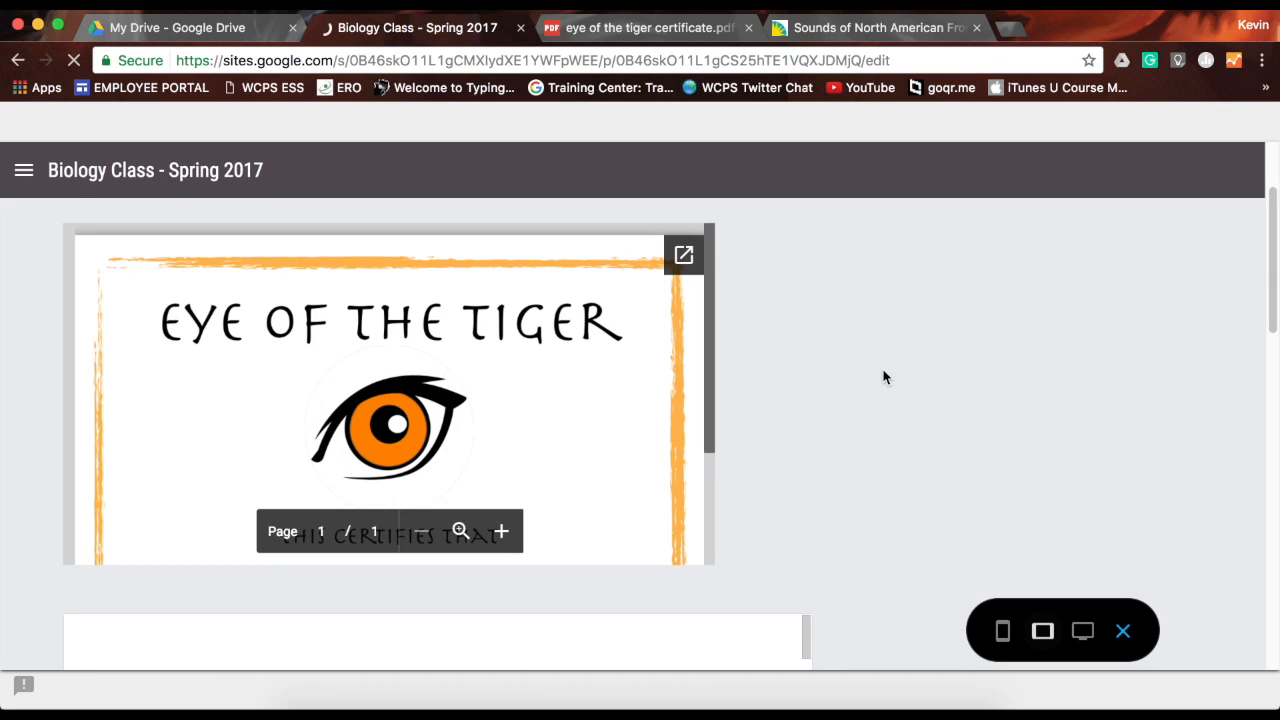
pyautogui.scroll(-10, 882, 377)
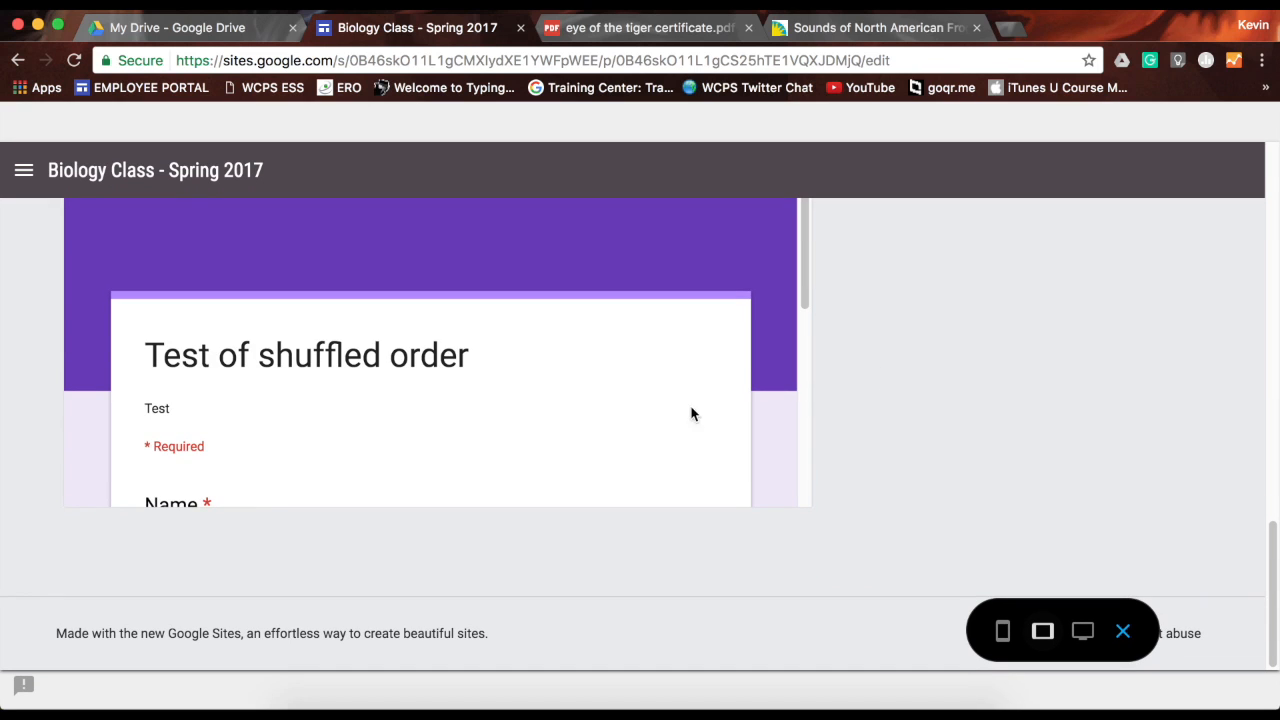
# - Enter "Teacher" as the Name in the embedded form and continue to its quiz section
pyautogui.scroll(-5, 591, 434)
pyautogui.scroll(3, 591, 437)
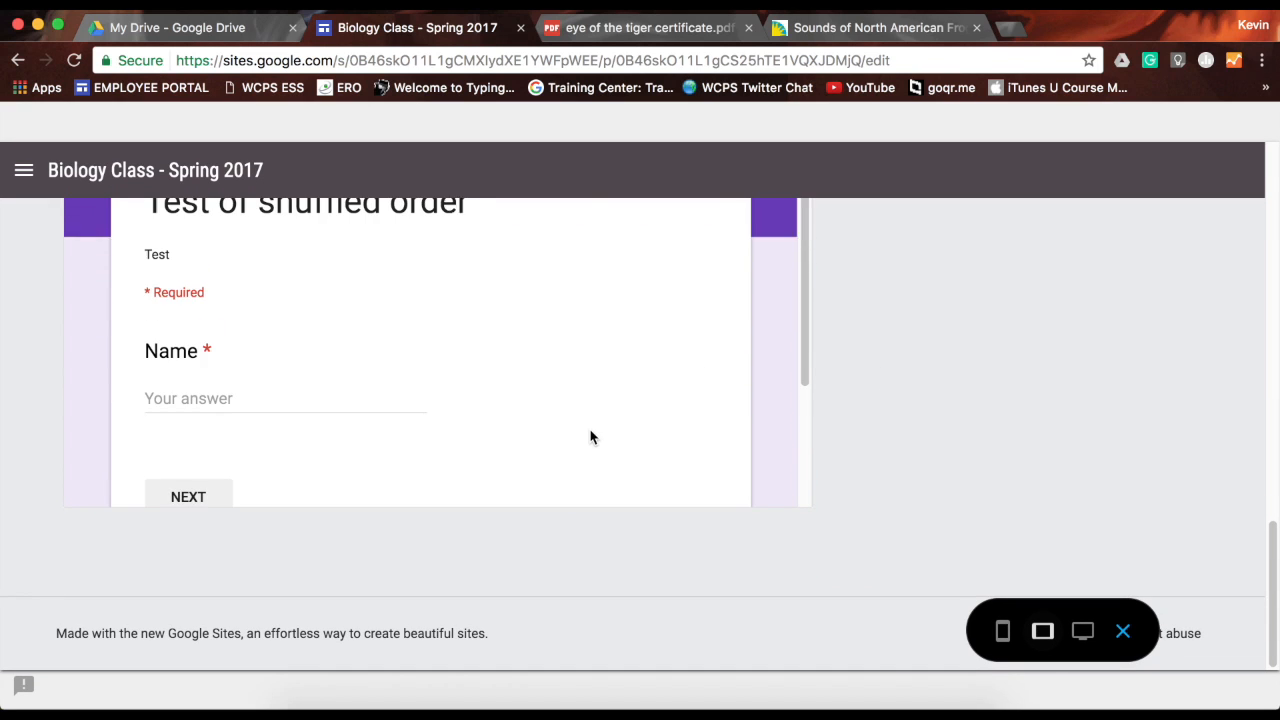
pyautogui.write('Teacher')
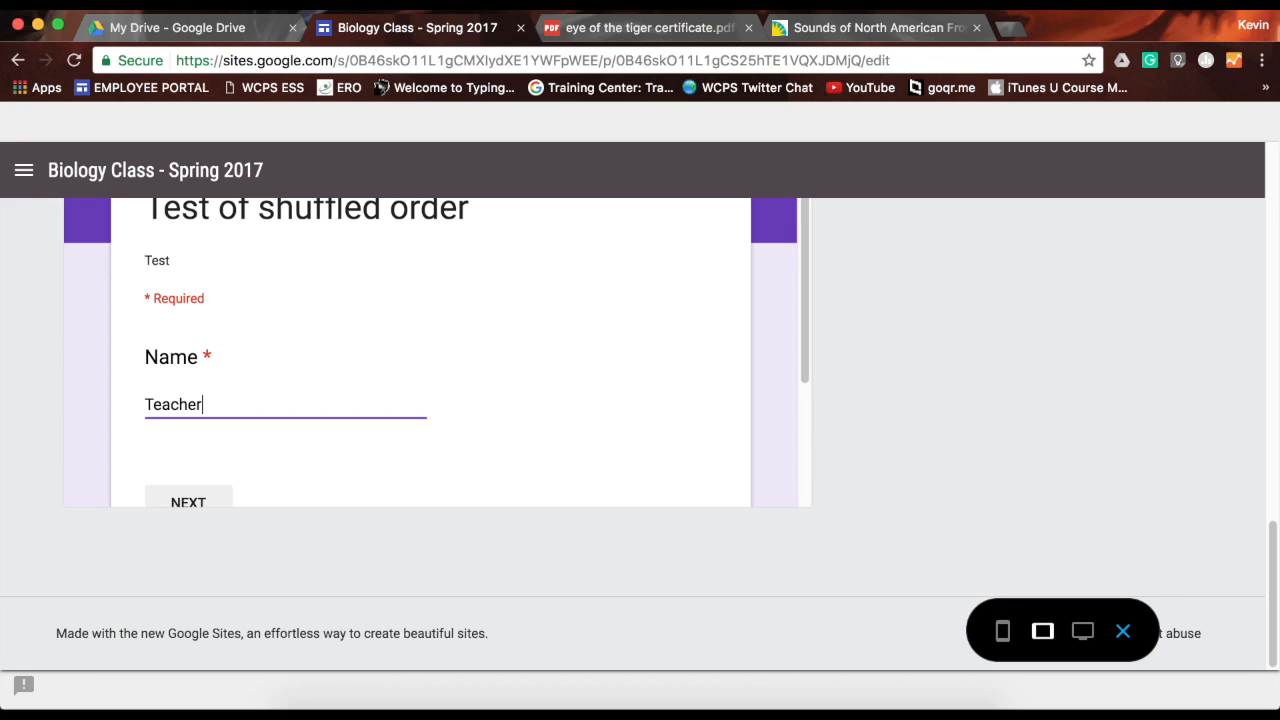
pyautogui.scroll(-1, 207, 447)
pyautogui.click(176, 474)
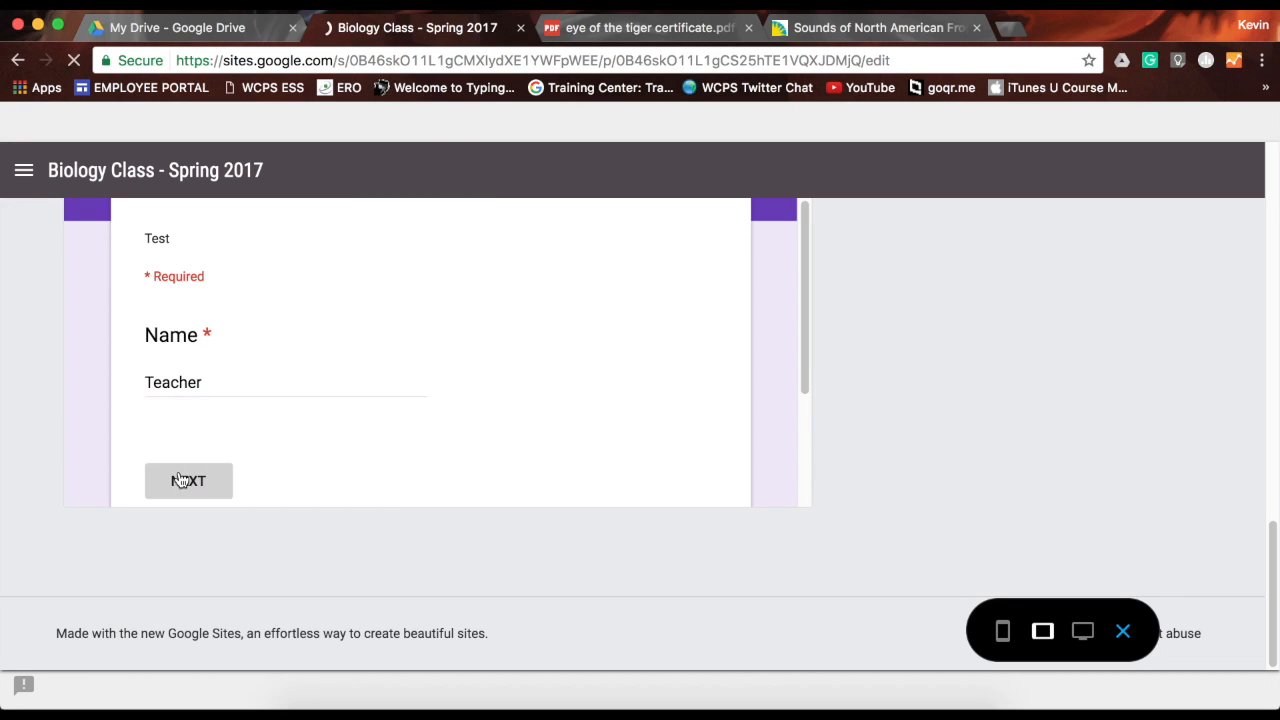
# - Submit the embedded quiz with the answers 2, Washington and Trump, and leave the preview to return to editing
pyautogui.scroll(-5, 693, 393)
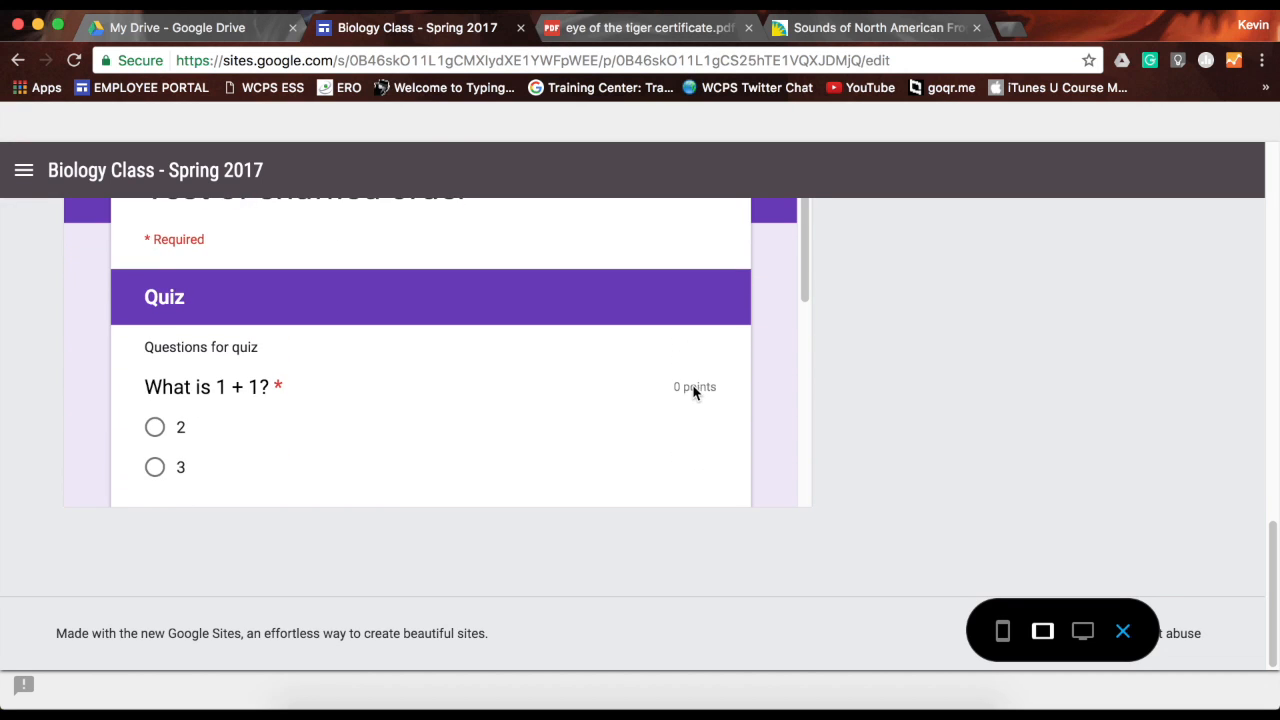
pyautogui.click(156, 330)
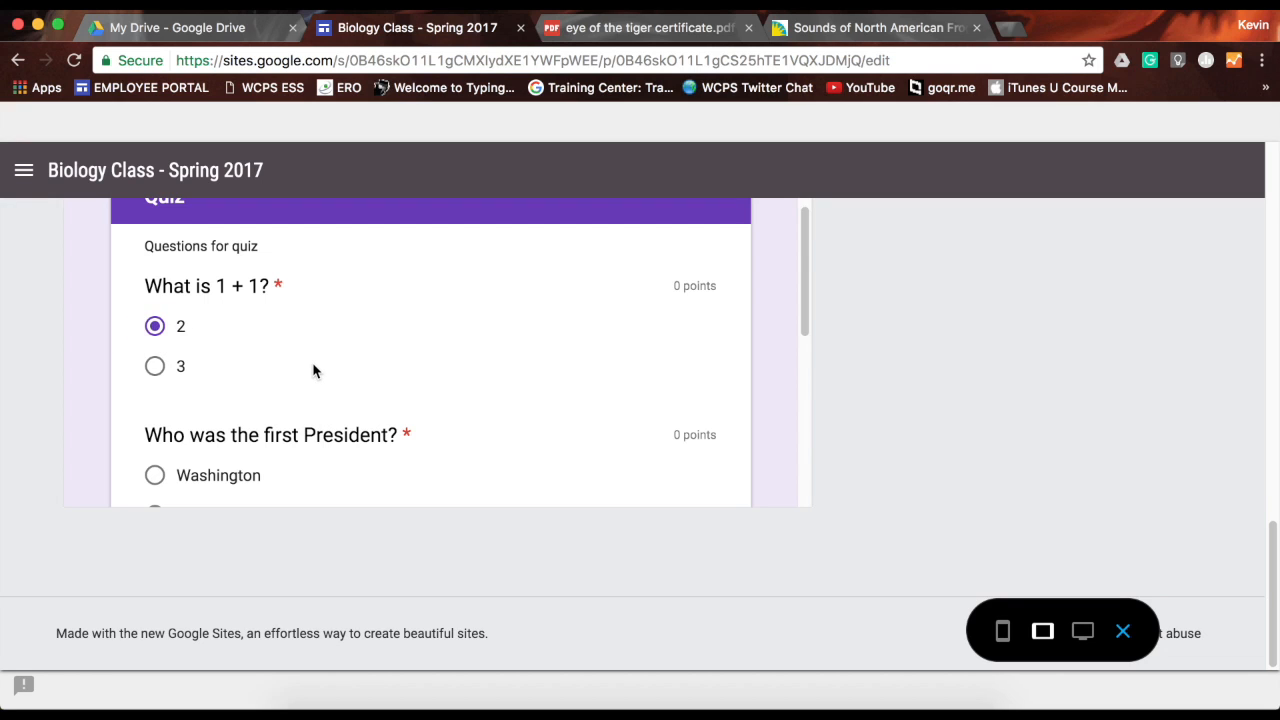
pyautogui.scroll(-3, 314, 371)
pyautogui.click(203, 338)
pyautogui.scroll(-3, 342, 391)
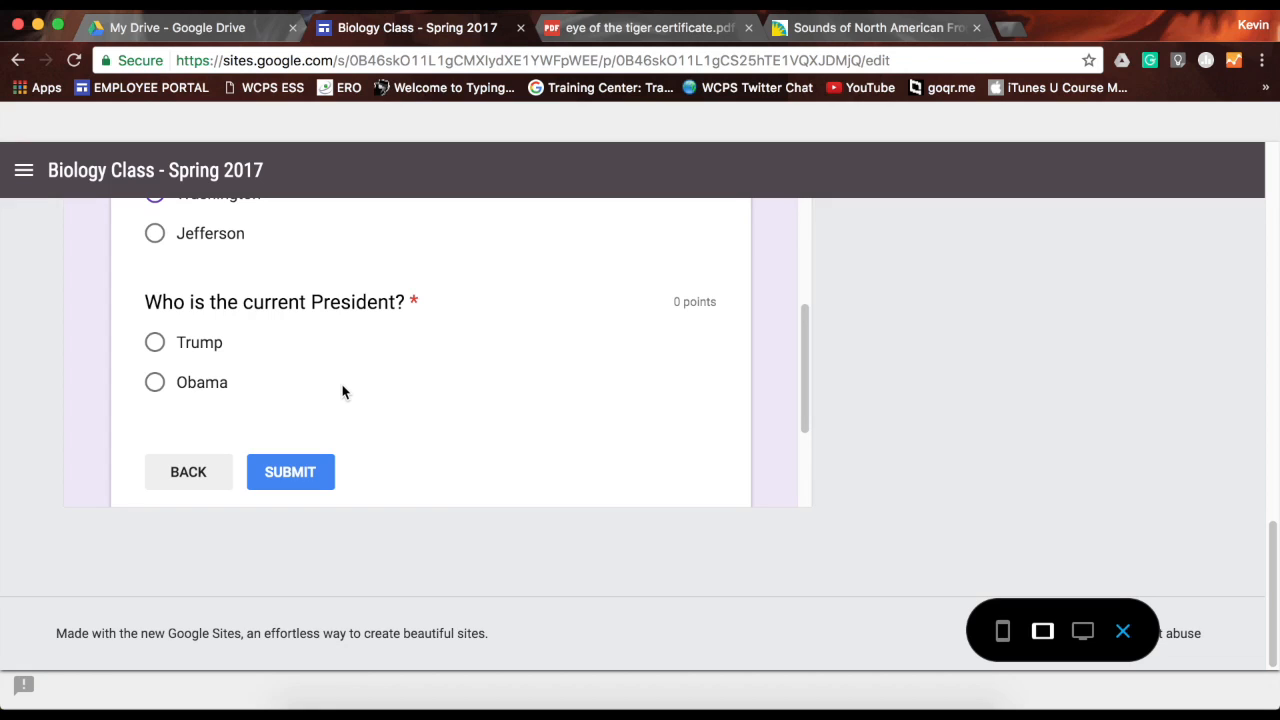
pyautogui.click(207, 350)
pyautogui.click(301, 468)
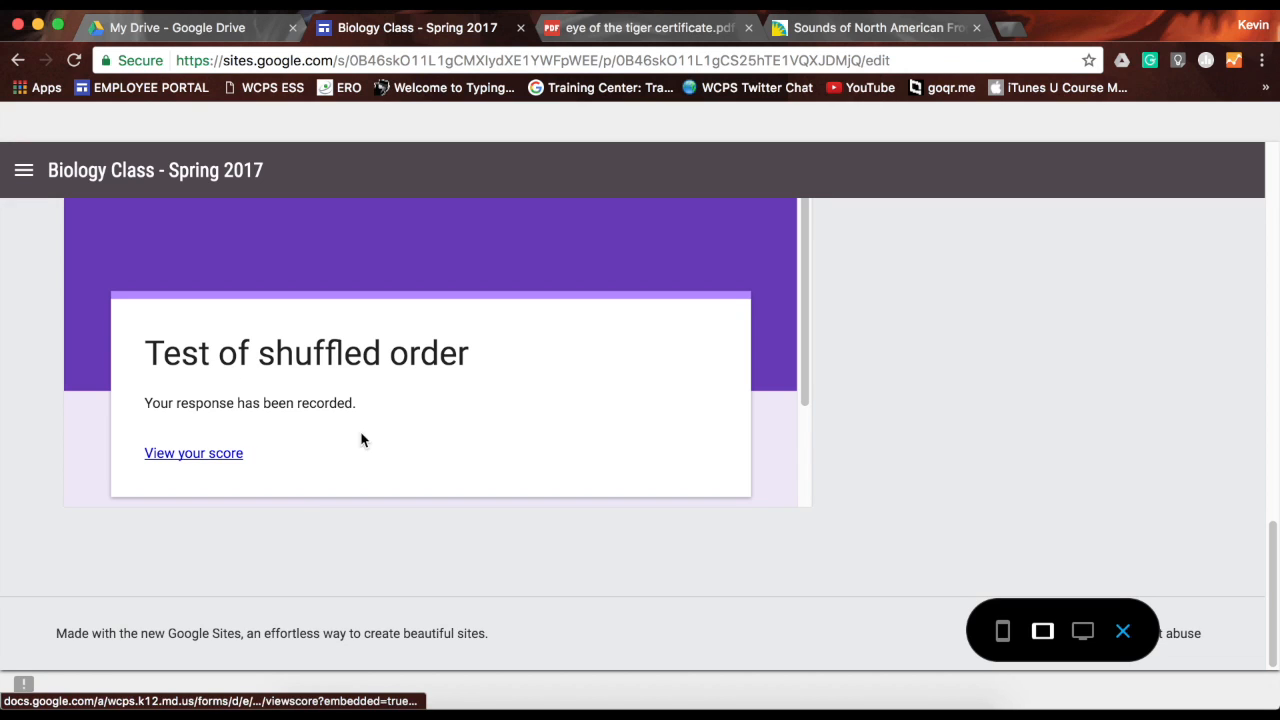
pyautogui.scroll(5, 628, 506)
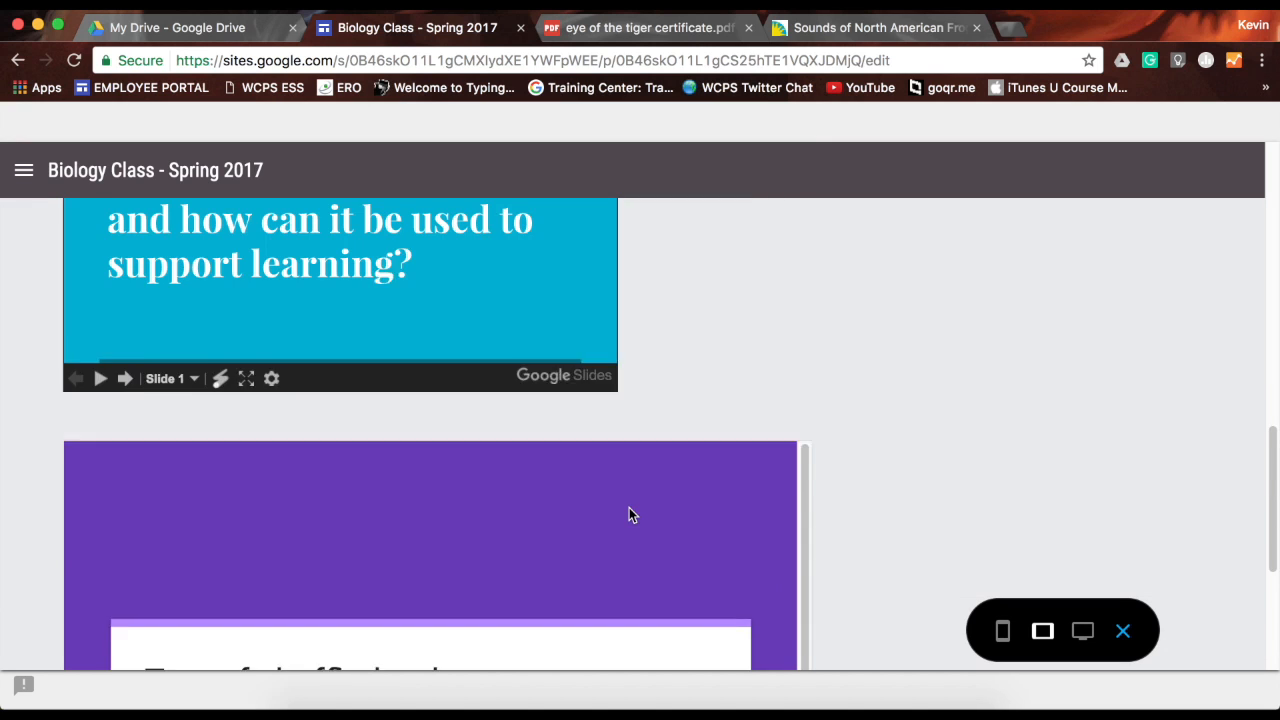
pyautogui.click(1122, 631)
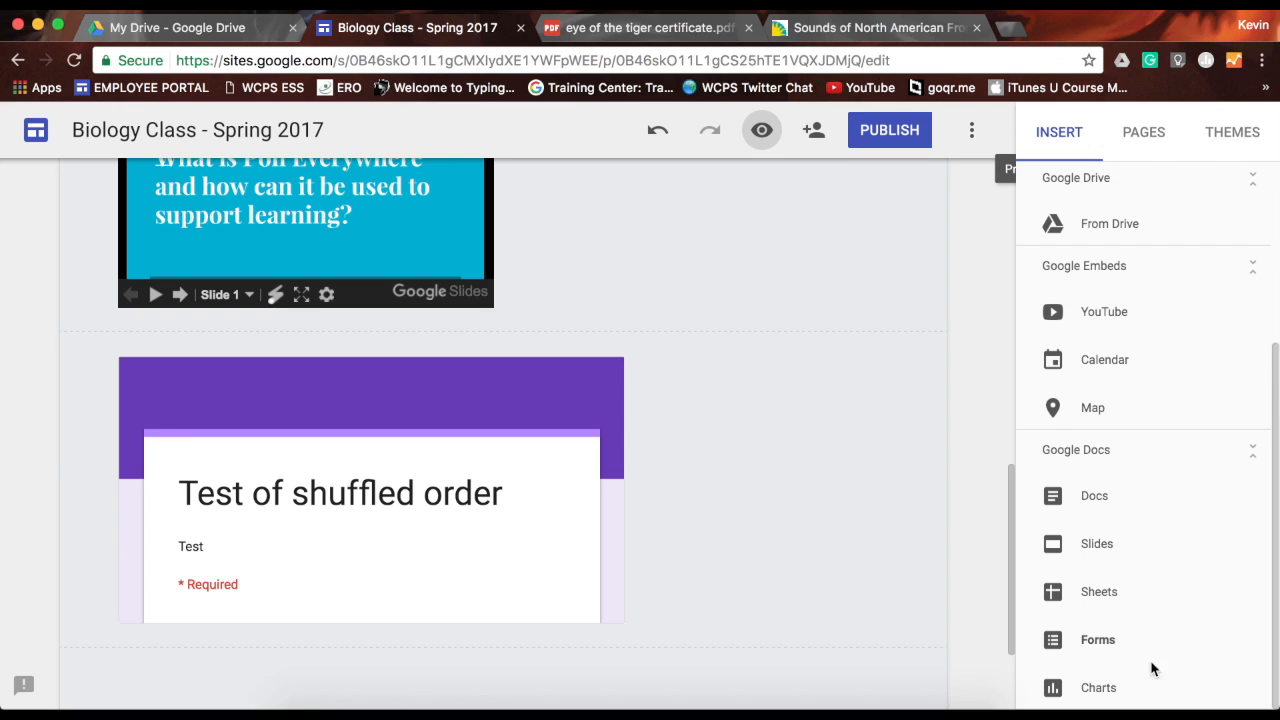
# - Browse the spreadsheets available for embedding charts and close the chart picker without inserting one
pyautogui.click(1103, 692)
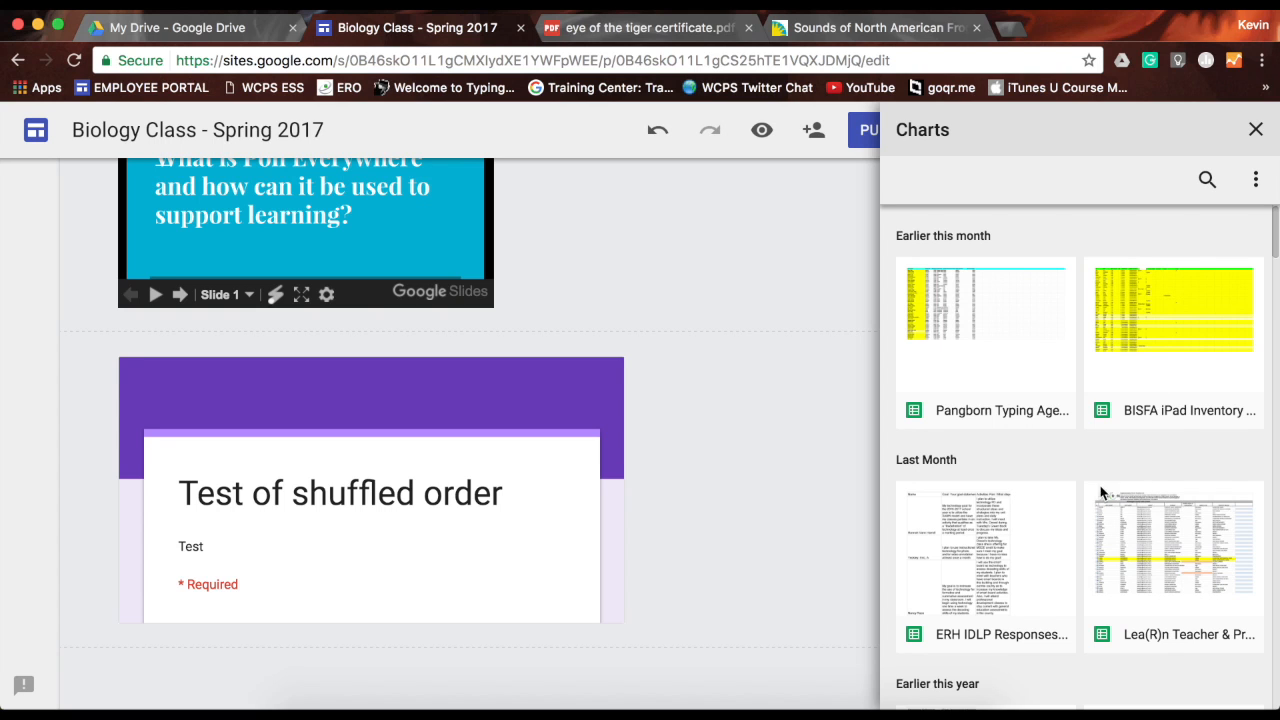
pyautogui.scroll(-1, 1084, 467)
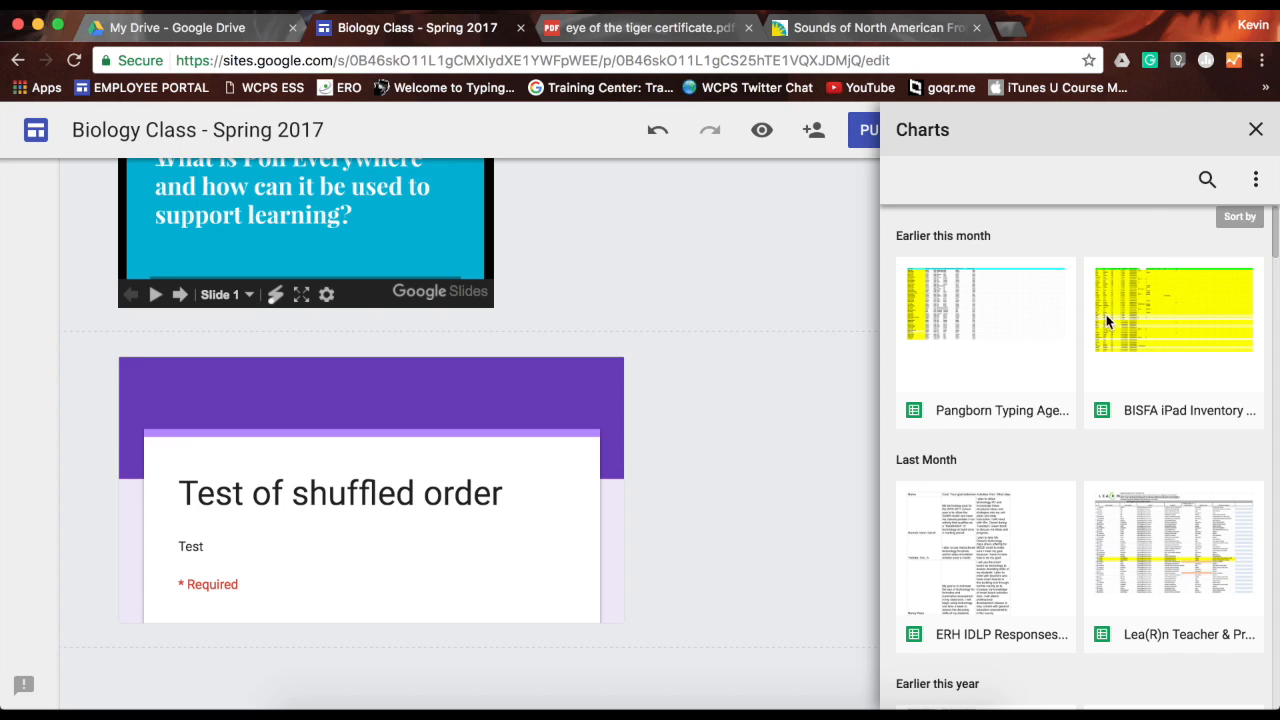
pyautogui.scroll(-5, 1060, 580)
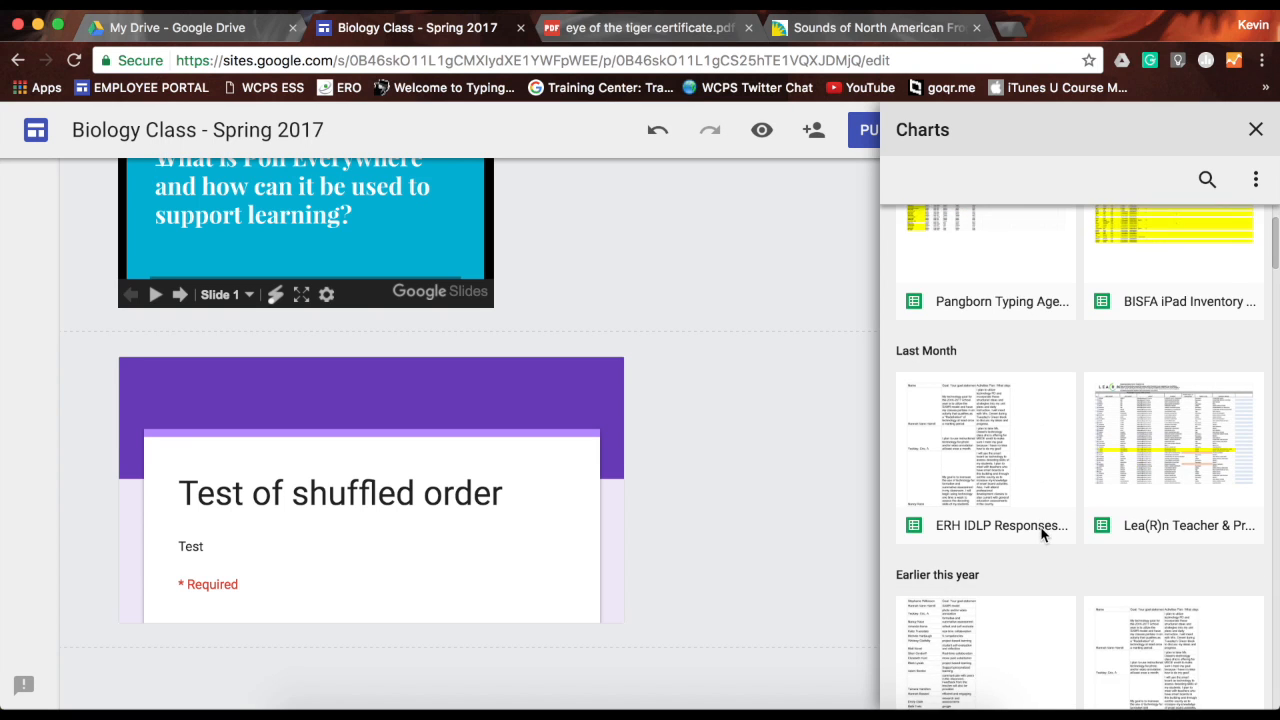
pyautogui.scroll(-2, 1041, 535)
pyautogui.scroll(8, 1043, 534)
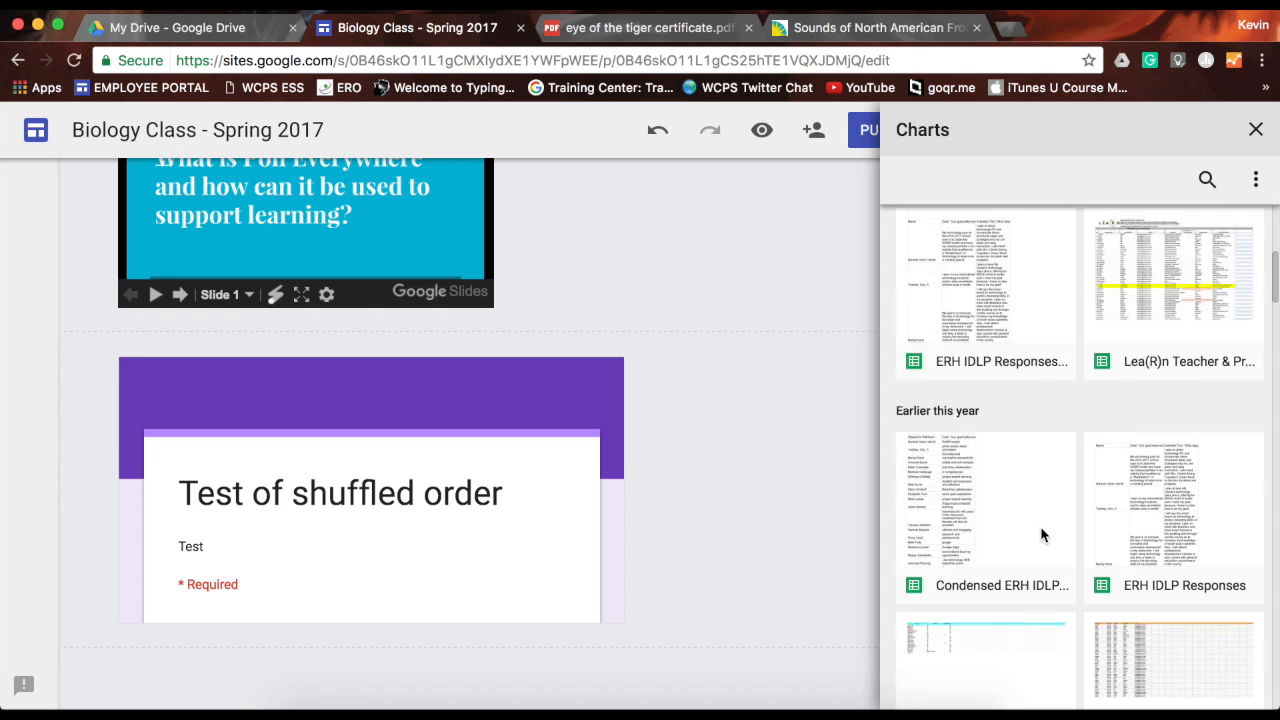
pyautogui.click(1256, 130)
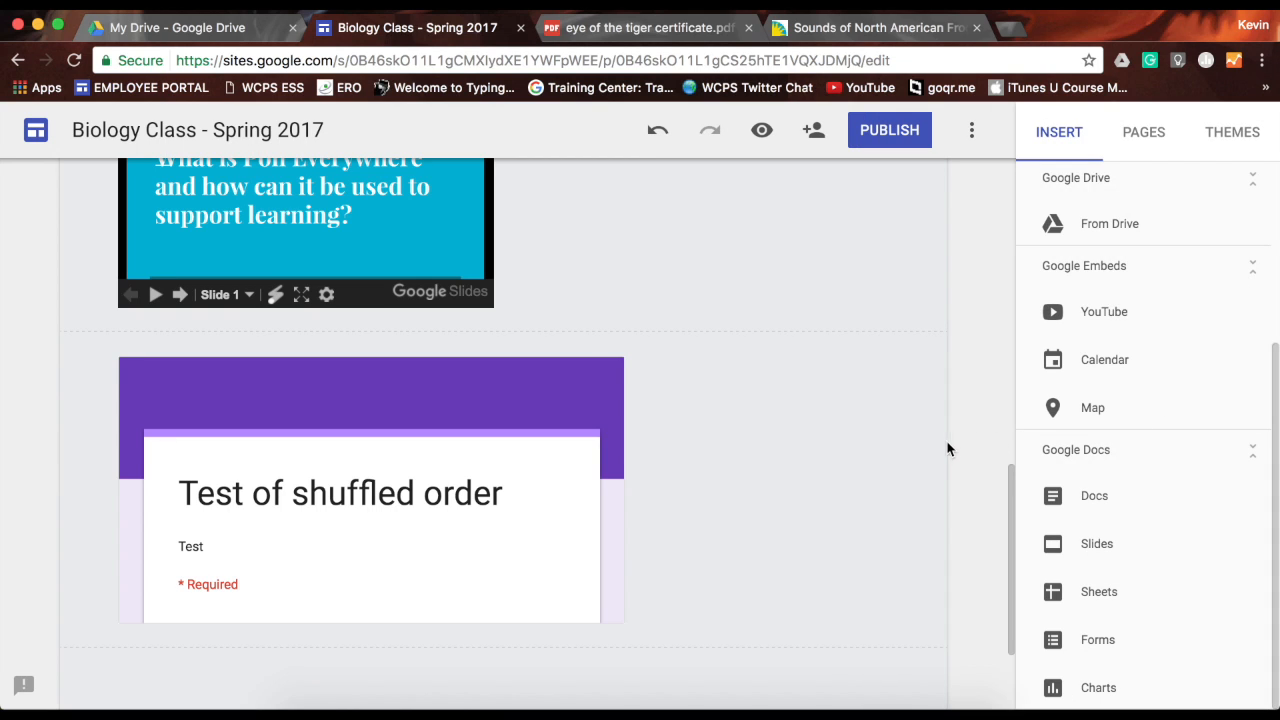
pyautogui.scroll(-3, 962, 494)
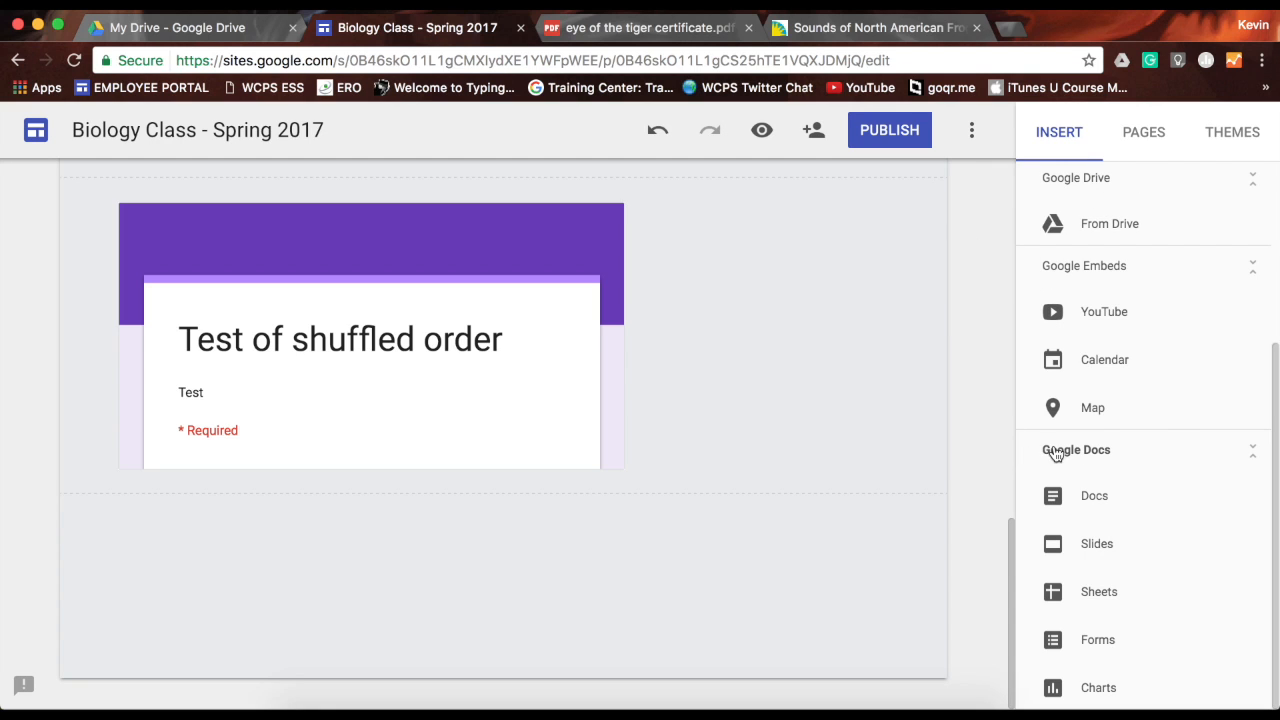
pyautogui.scroll(10, 991, 365)
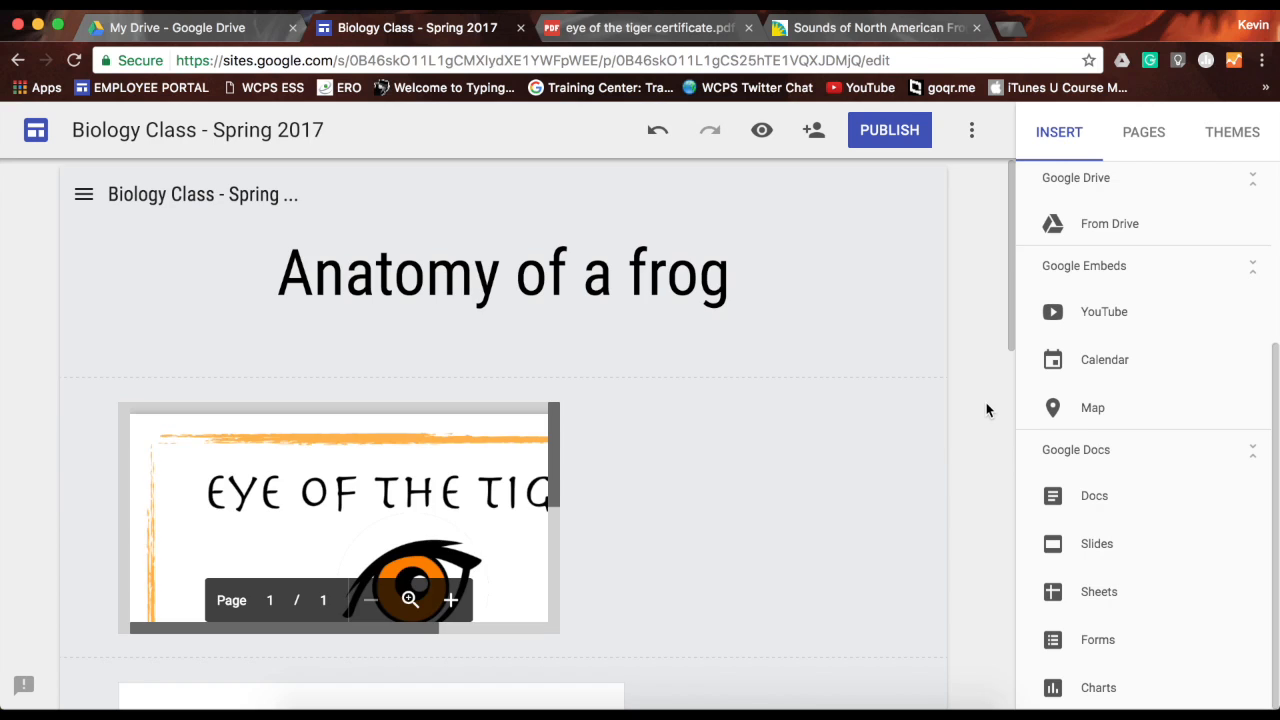